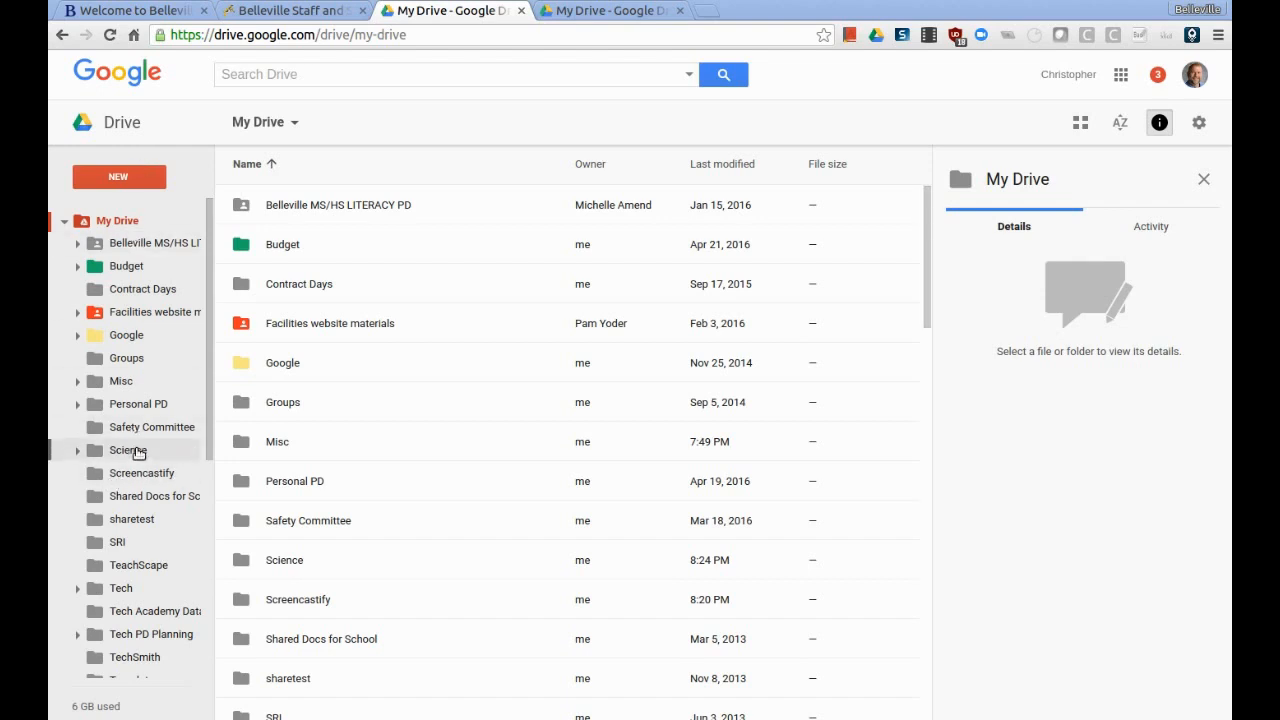
- Create a folder named Weather inside the Science folder
{"action": "left_click", "coordinate": [127, 453]}
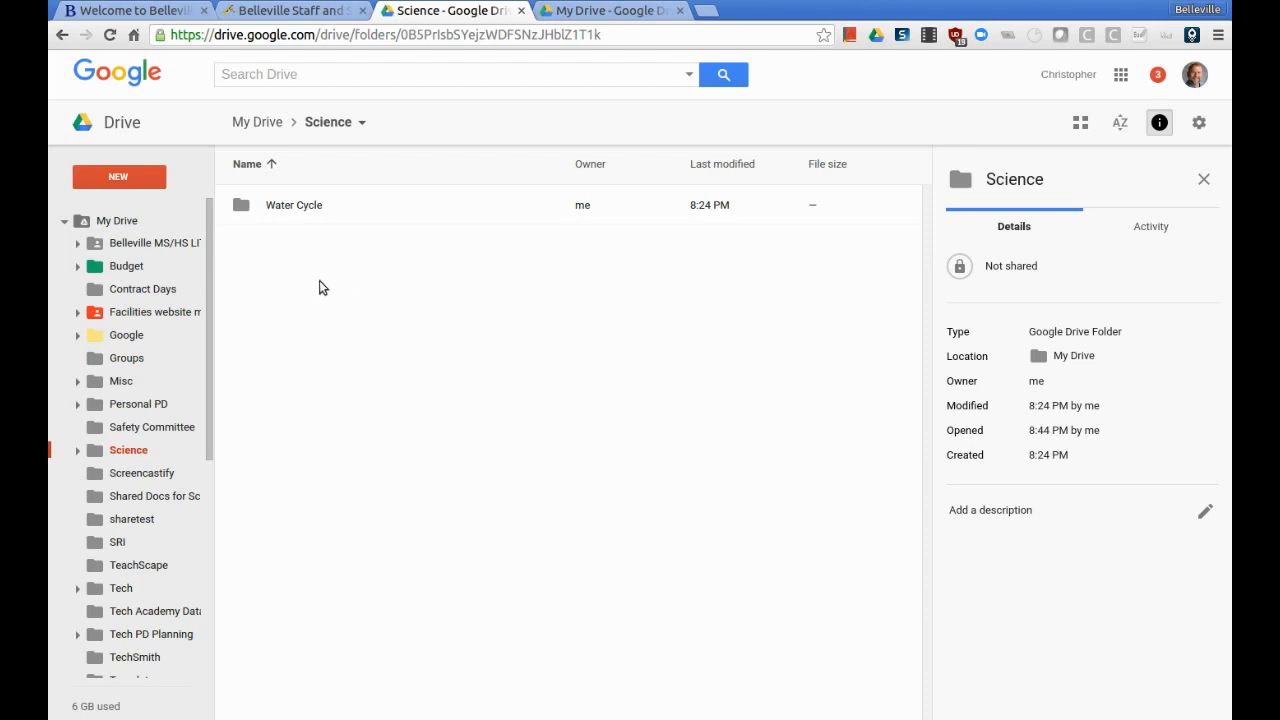
{"action": "right_click", "coordinate": [272, 266]}
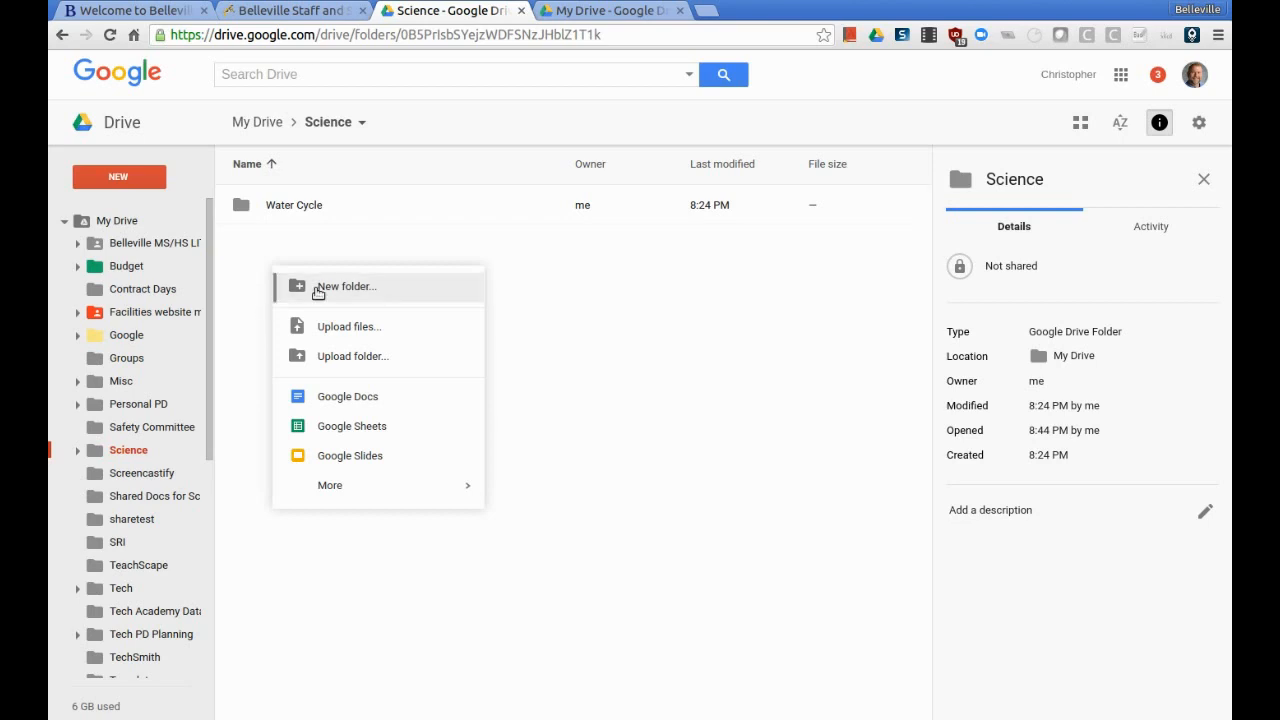
{"action": "left_click", "coordinate": [318, 291]}
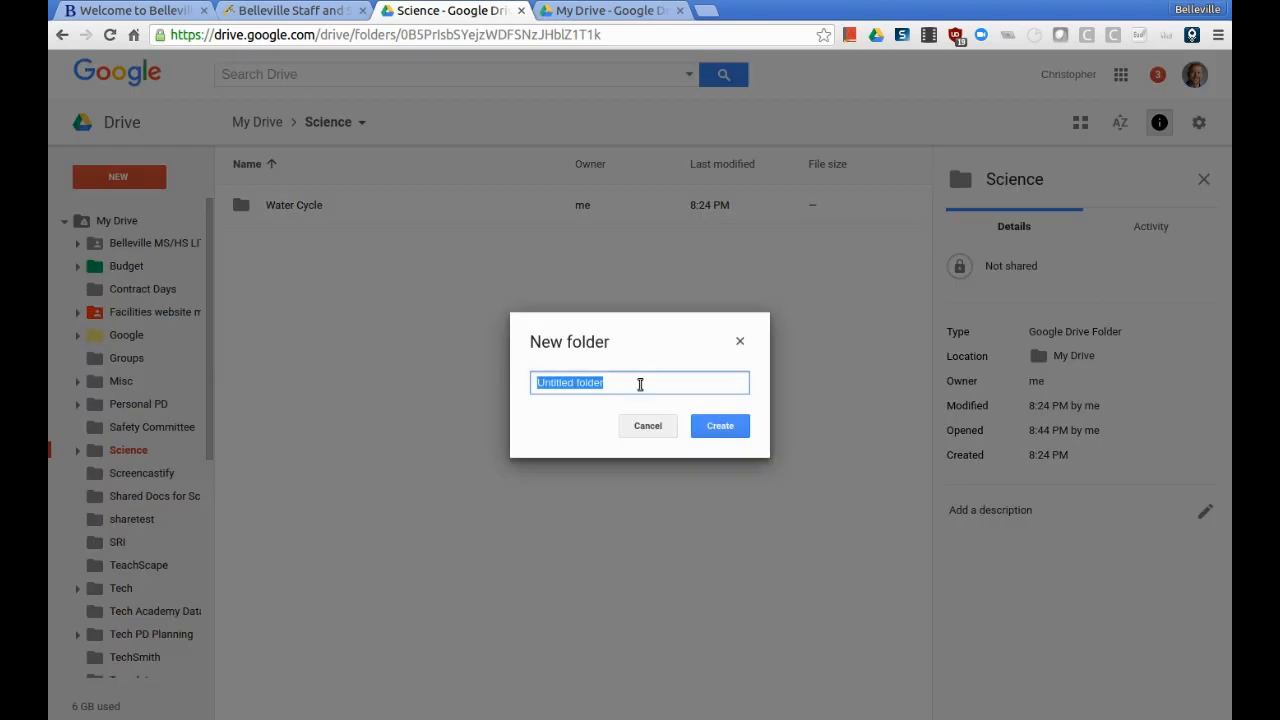
{"action": "type", "text": "Weather"}
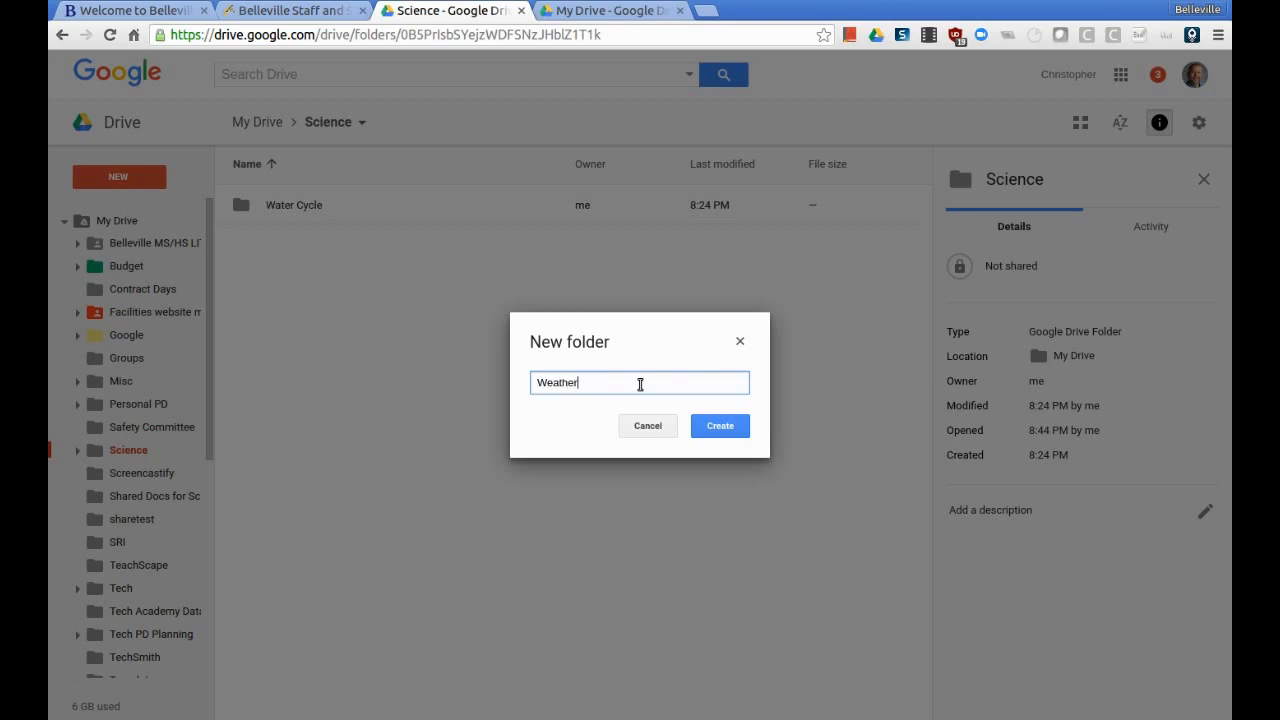
{"action": "key", "text": "Return"}
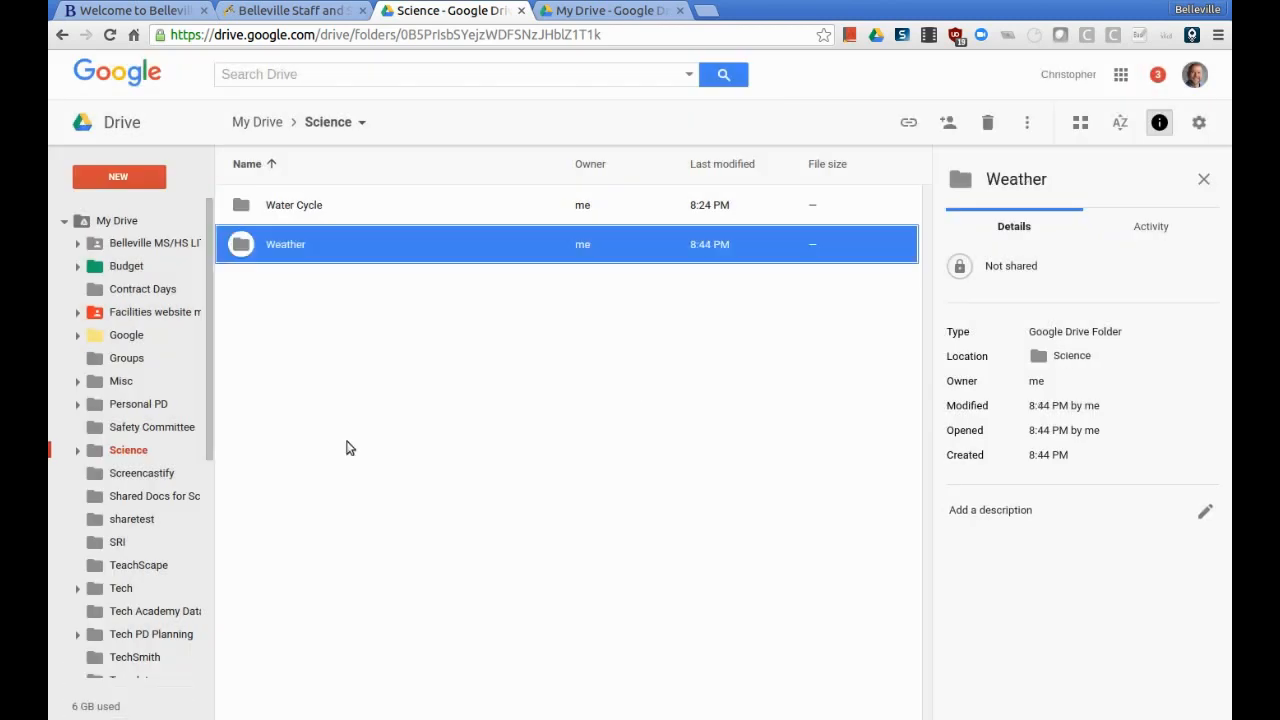
{"action": "left_click", "coordinate": [320, 320]}
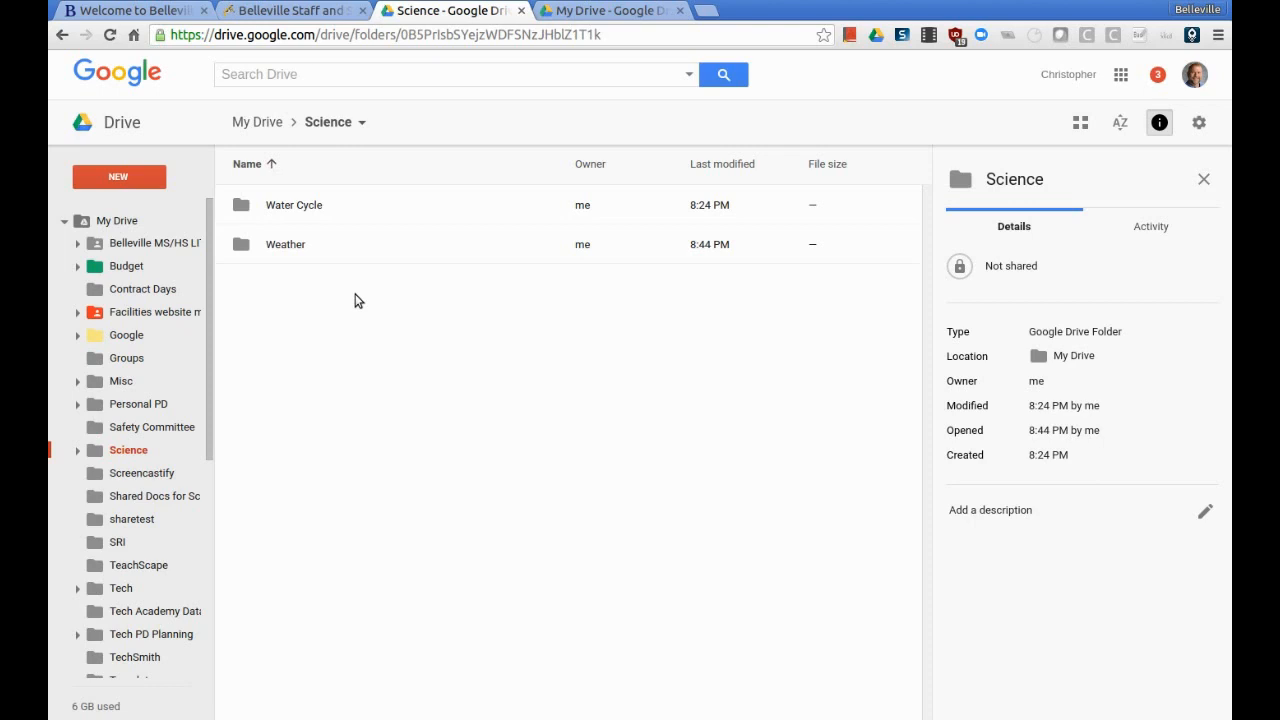
- Create a folder named Professional Development at the top level of My Drive
{"action": "left_click", "coordinate": [115, 224]}
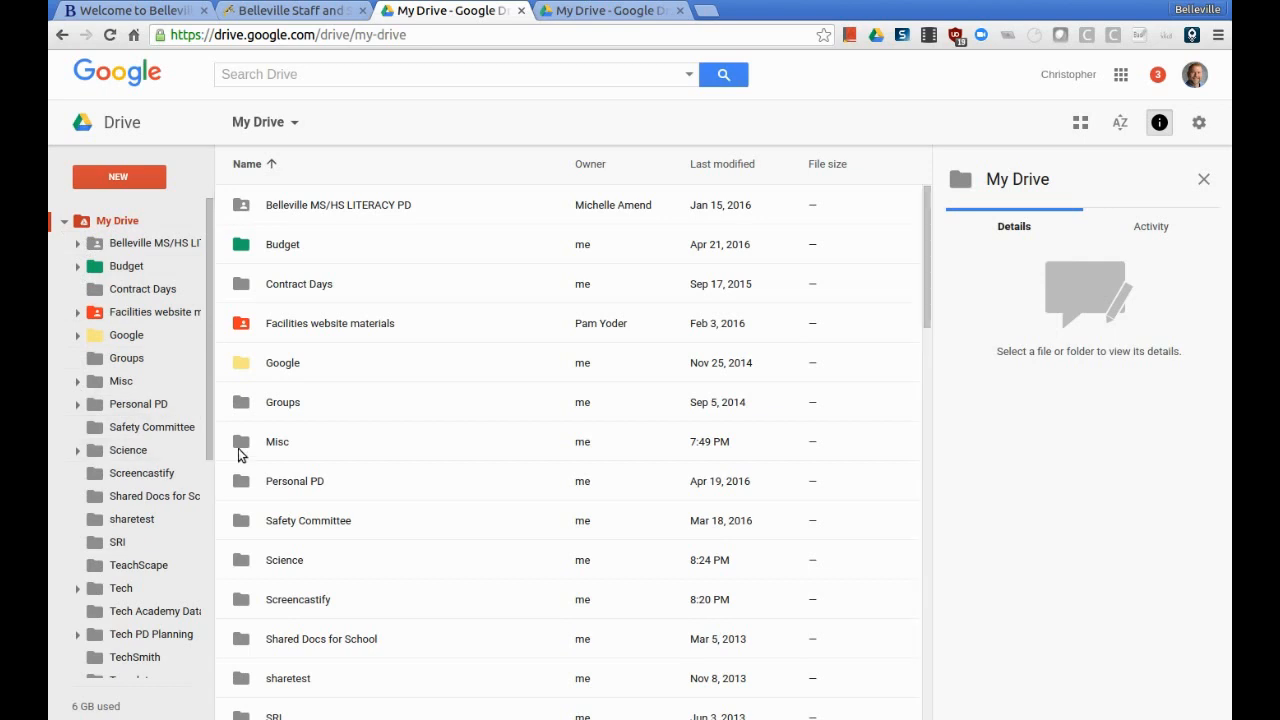
{"action": "scroll", "coordinate": [305, 585], "scroll_direction": "down", "scroll_amount": 3}
{"action": "scroll", "coordinate": [305, 585], "scroll_direction": "up", "scroll_amount": 3}
{"action": "left_click", "coordinate": [125, 178]}
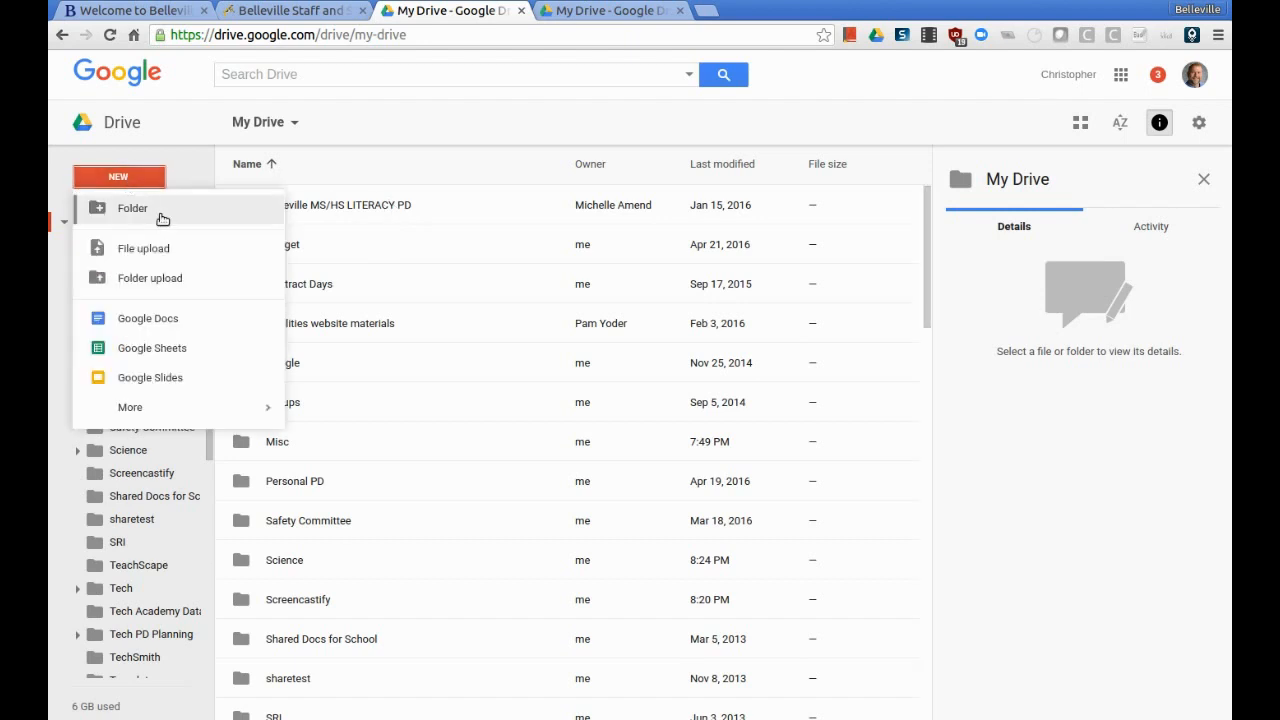
{"action": "left_click", "coordinate": [158, 211]}
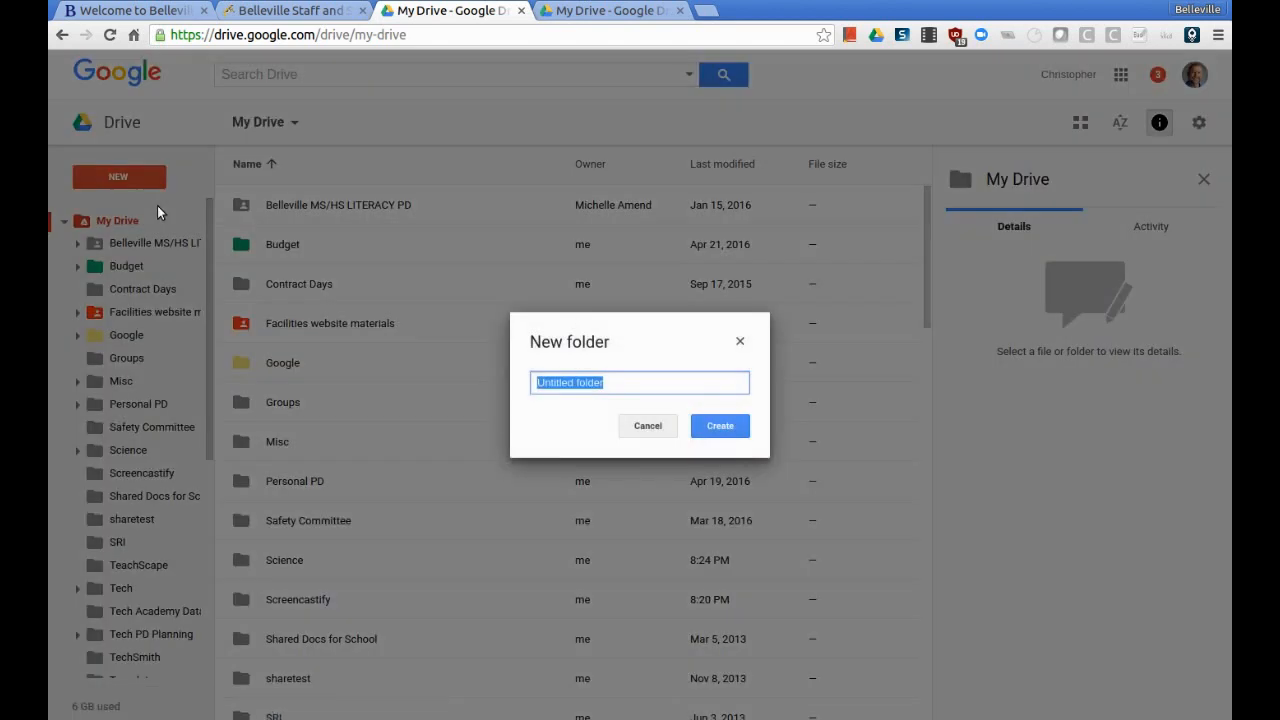
{"action": "type", "text": "Professi"}
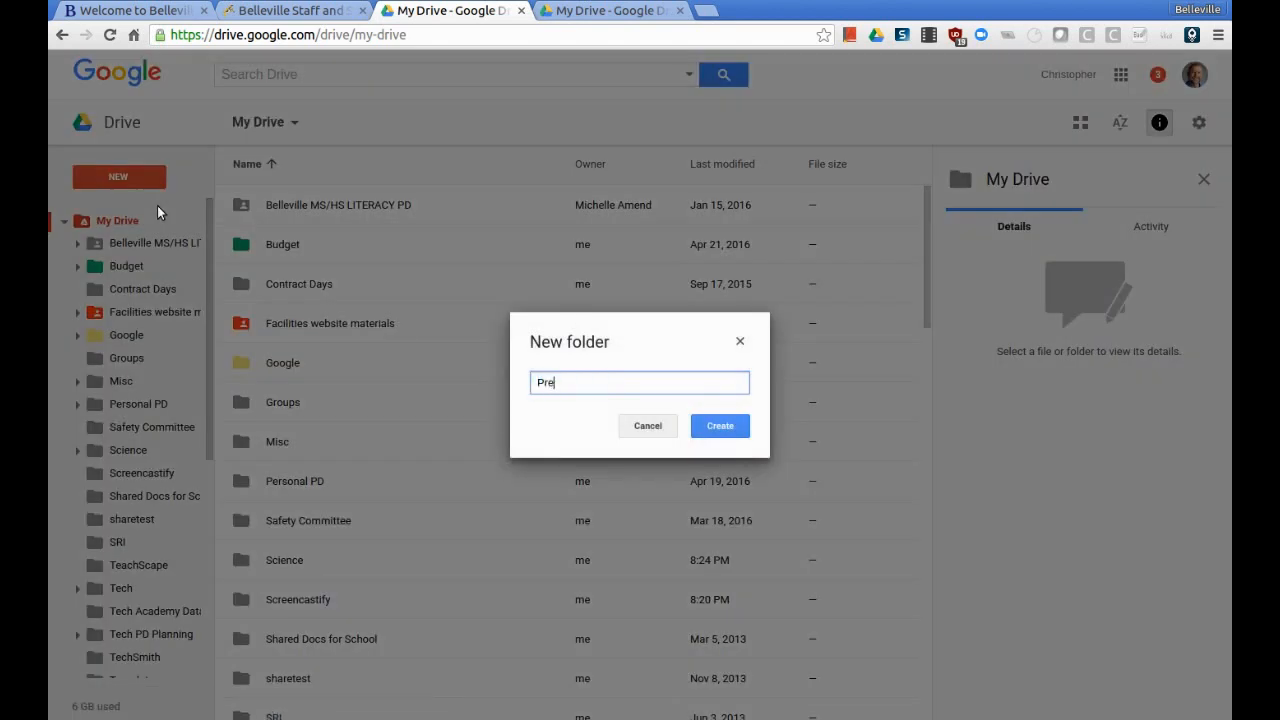
{"action": "type", "text": "onal Development"}
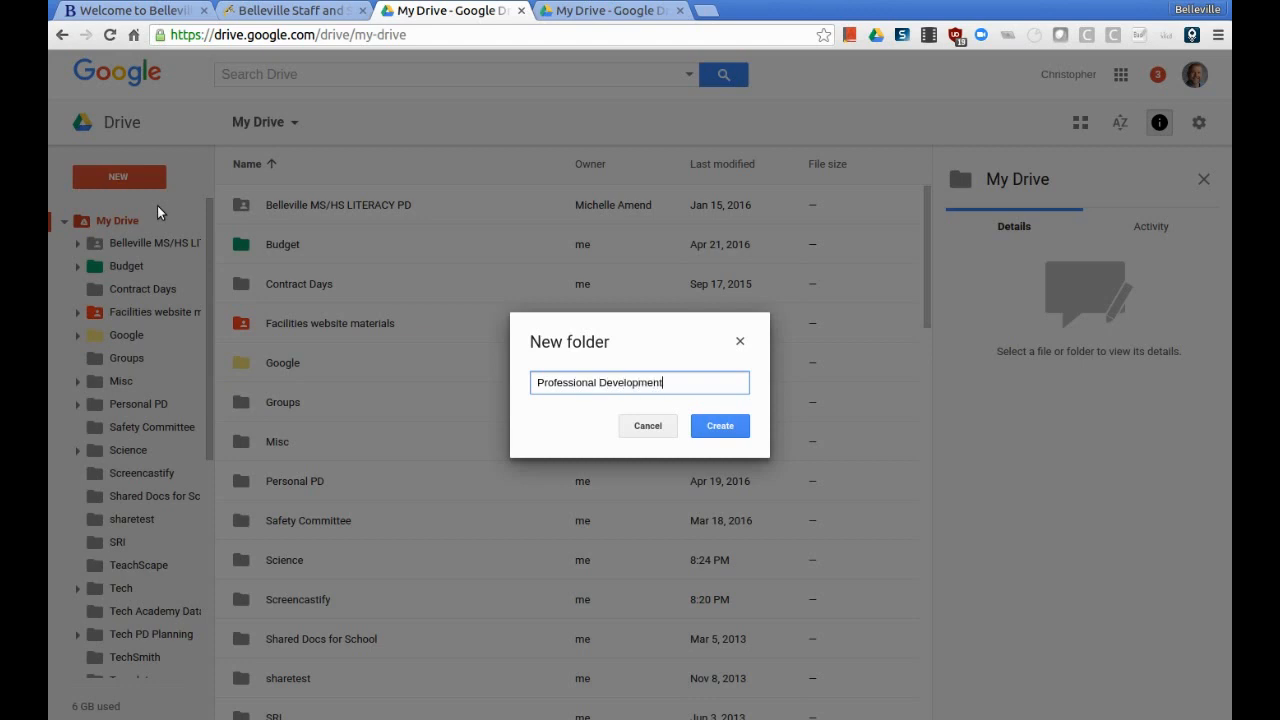
{"action": "key", "text": "Return"}
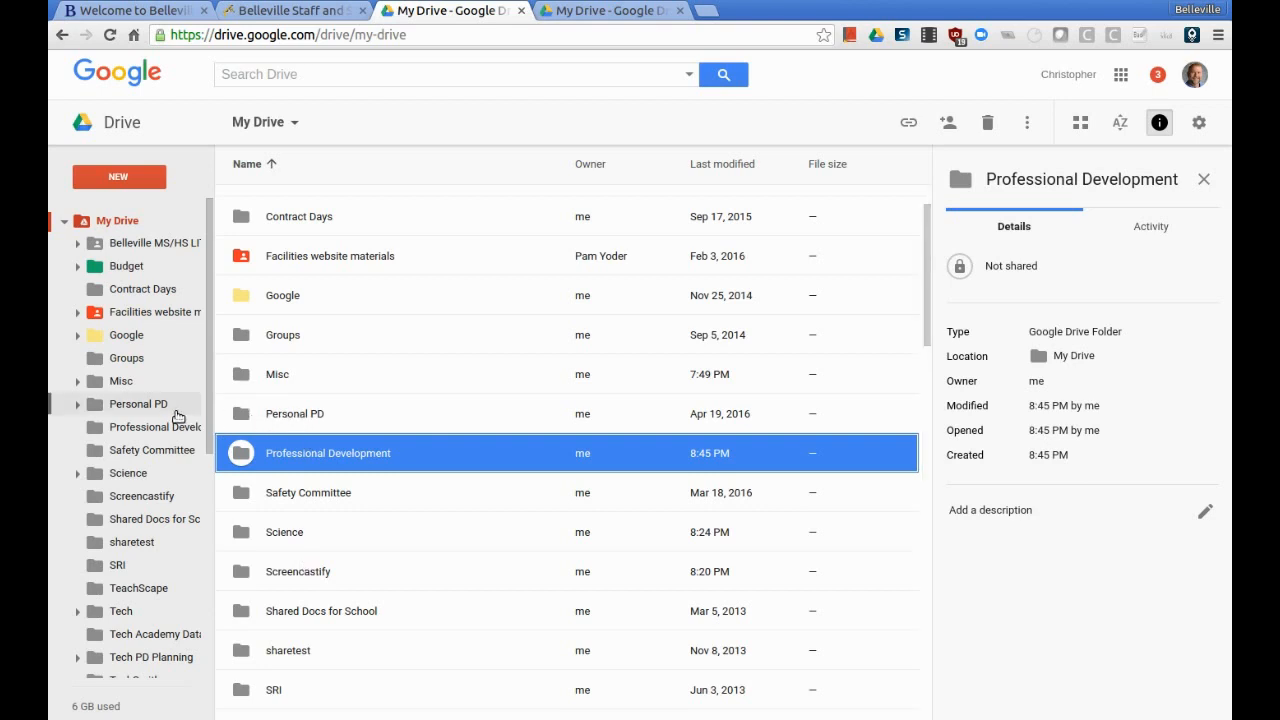
- Move the Personal PD and Tech PD Planning folders from My Drive into the Professional Development folder
{"action": "left_click", "coordinate": [291, 418]}
{"action": "left_click_drag", "start_coordinate": [289, 413], "coordinate": [150, 430]}
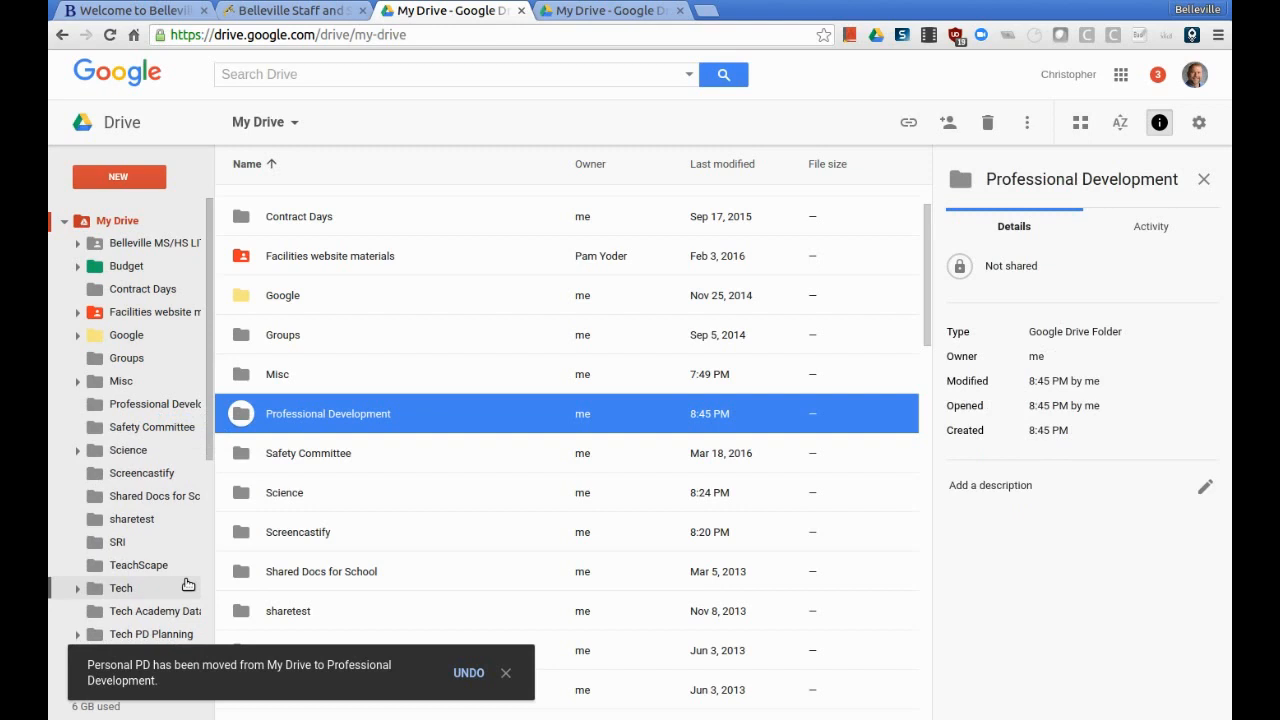
{"action": "scroll", "coordinate": [389, 549], "scroll_direction": "down", "scroll_amount": 3}
{"action": "scroll", "coordinate": [389, 549], "scroll_direction": "down", "scroll_amount": 2}
{"action": "left_click", "coordinate": [326, 463]}
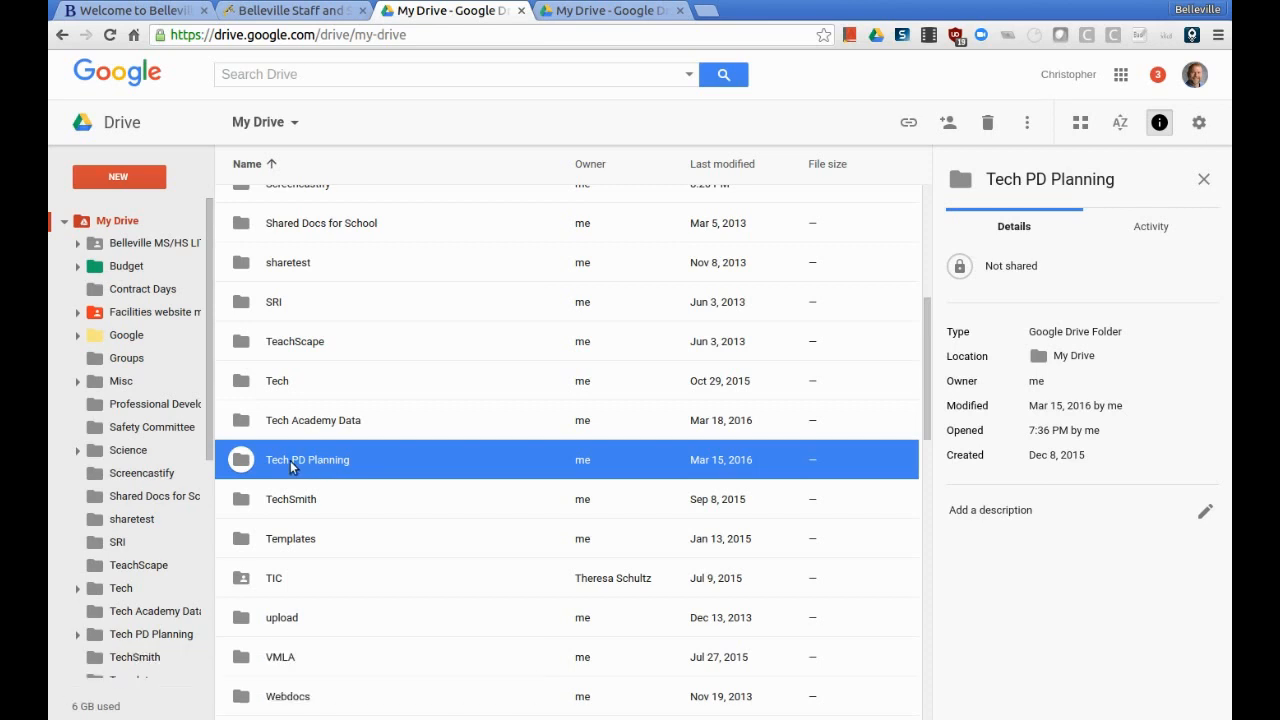
{"action": "right_click", "coordinate": [290, 462]}
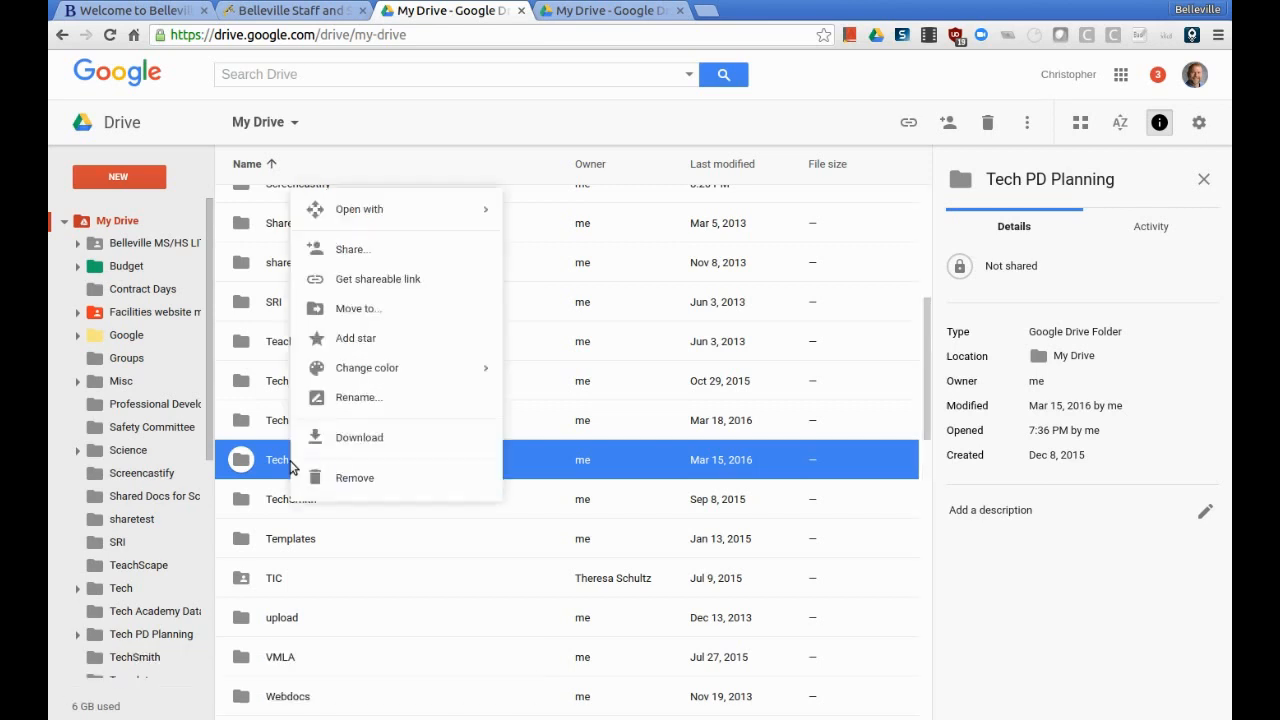
{"action": "left_click", "coordinate": [396, 311]}
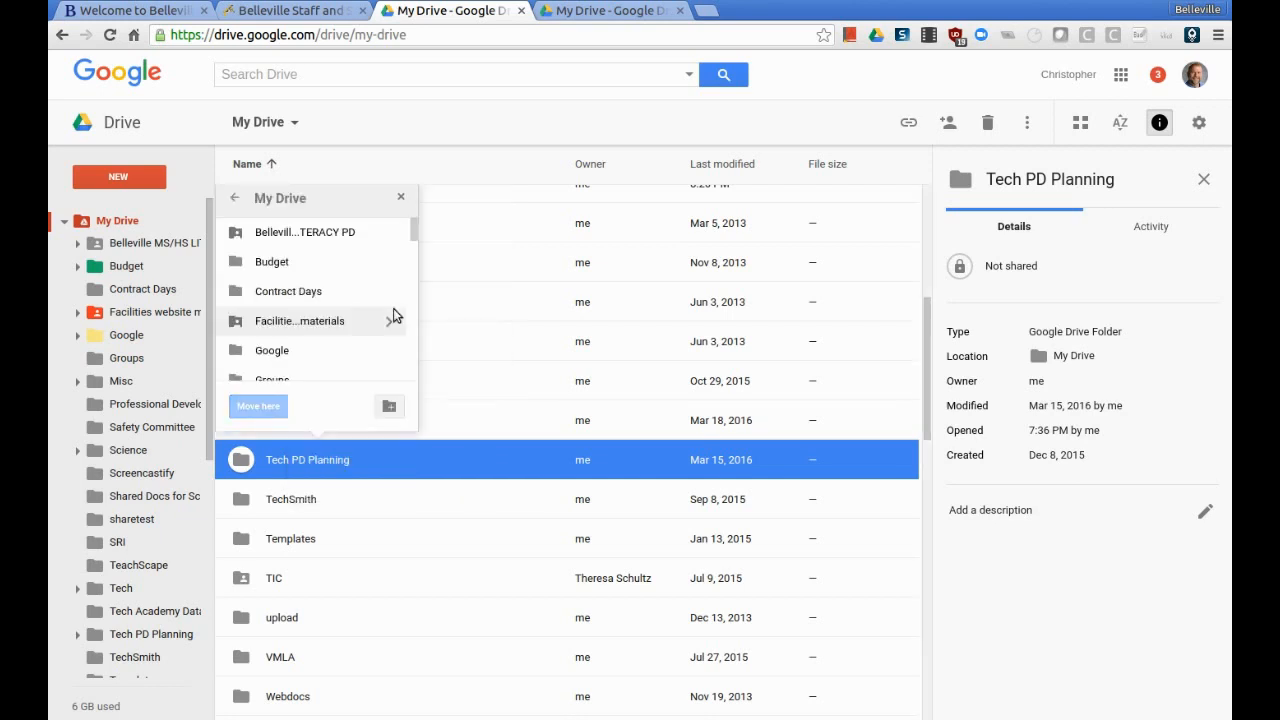
{"action": "scroll", "coordinate": [349, 352], "scroll_direction": "down", "scroll_amount": 4}
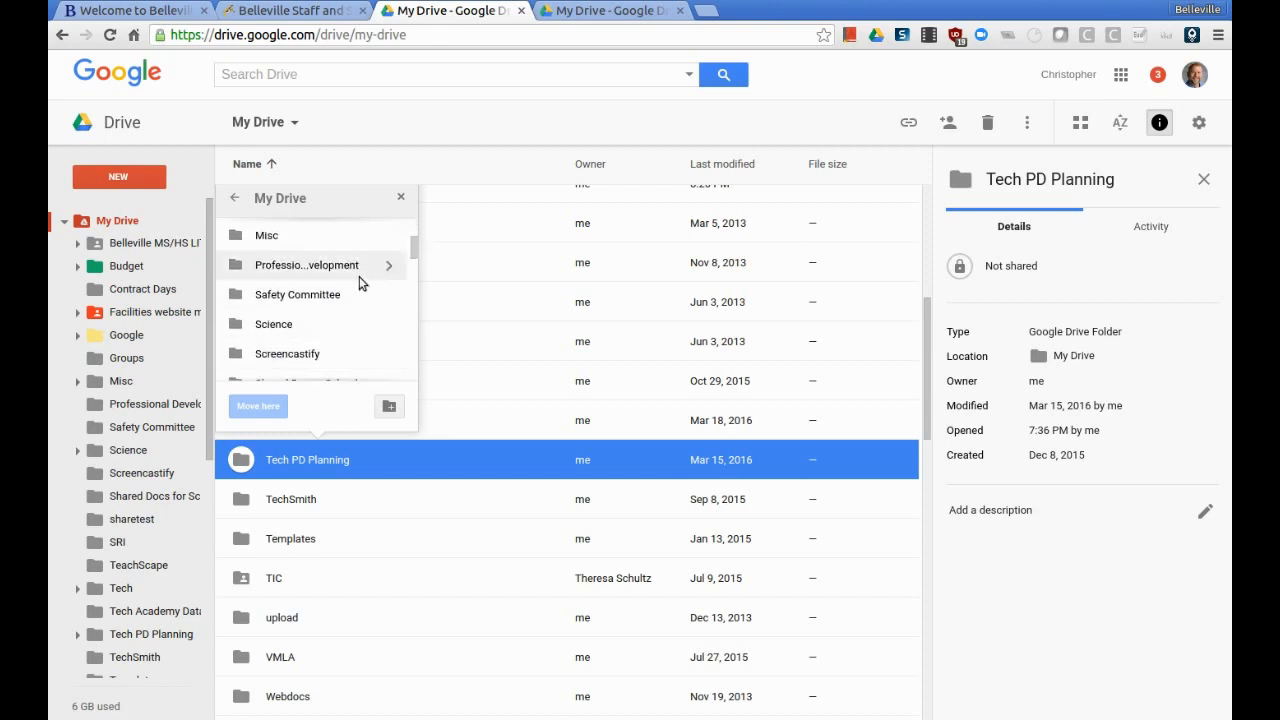
{"action": "left_click", "coordinate": [273, 268]}
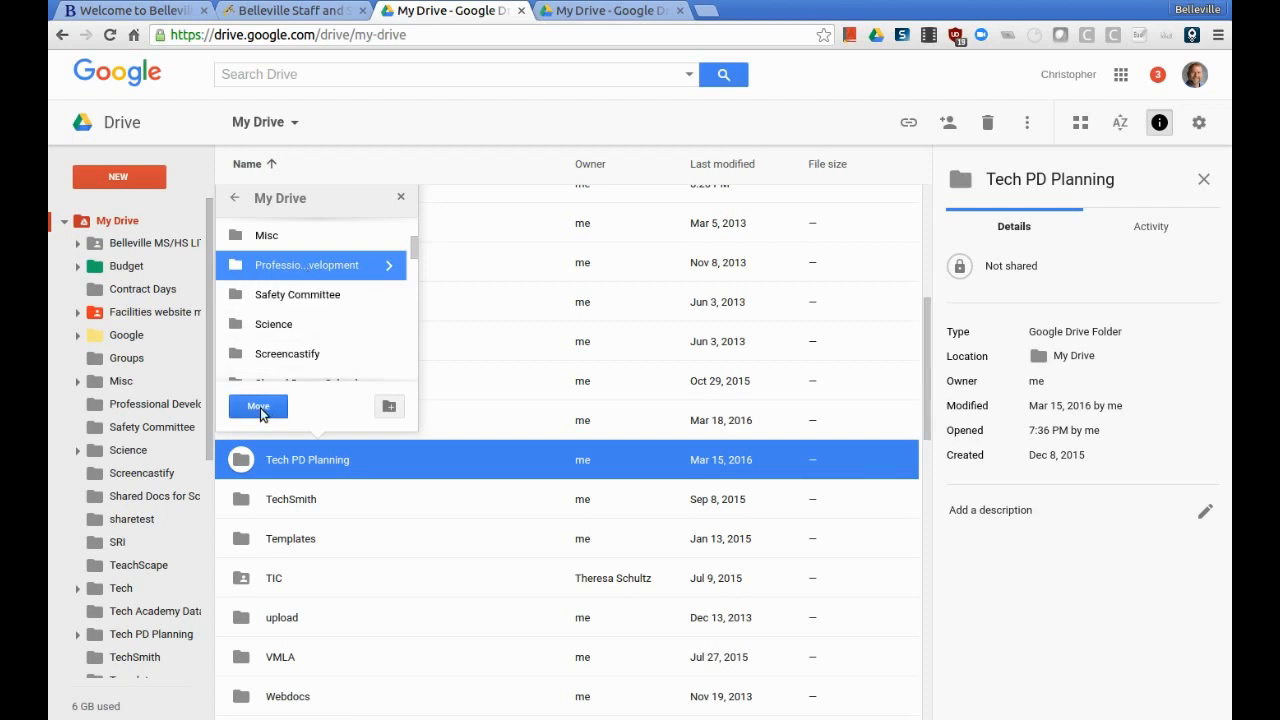
{"action": "left_click", "coordinate": [260, 407]}
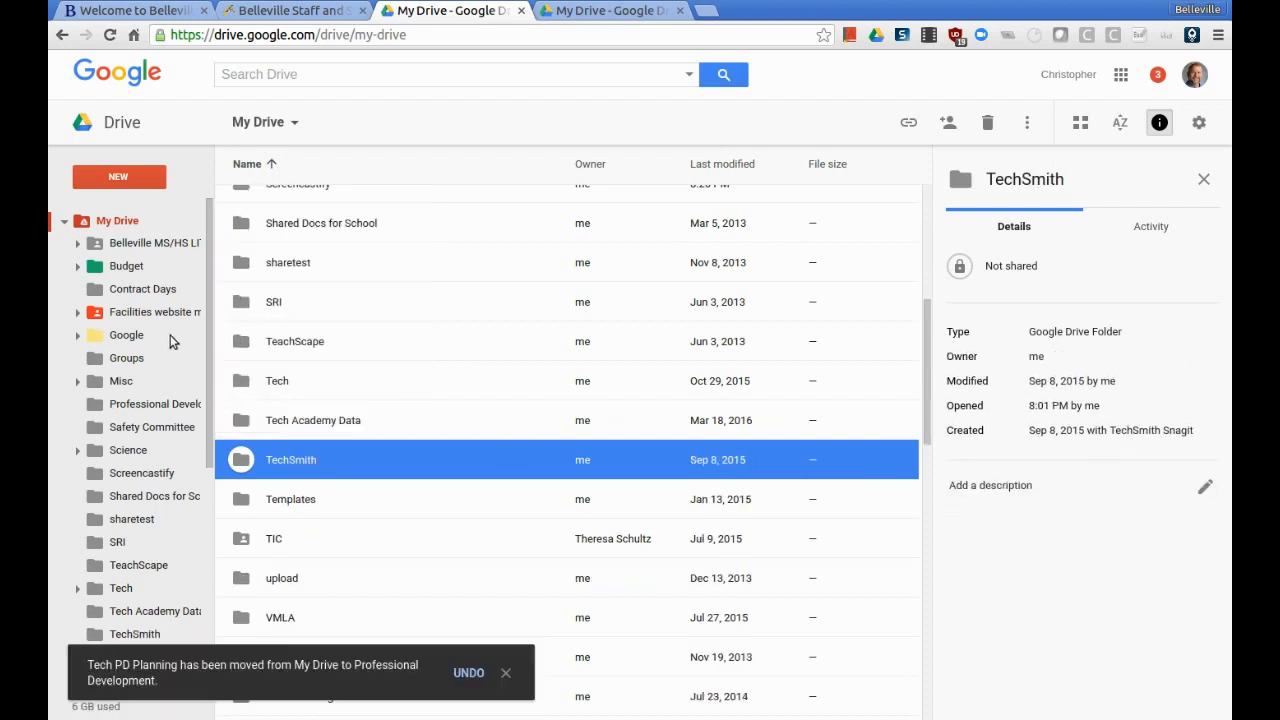
- Review the contents of the Professional Development folder, opening it from the folder tree and again from the My Drive list
{"action": "left_click", "coordinate": [145, 404]}
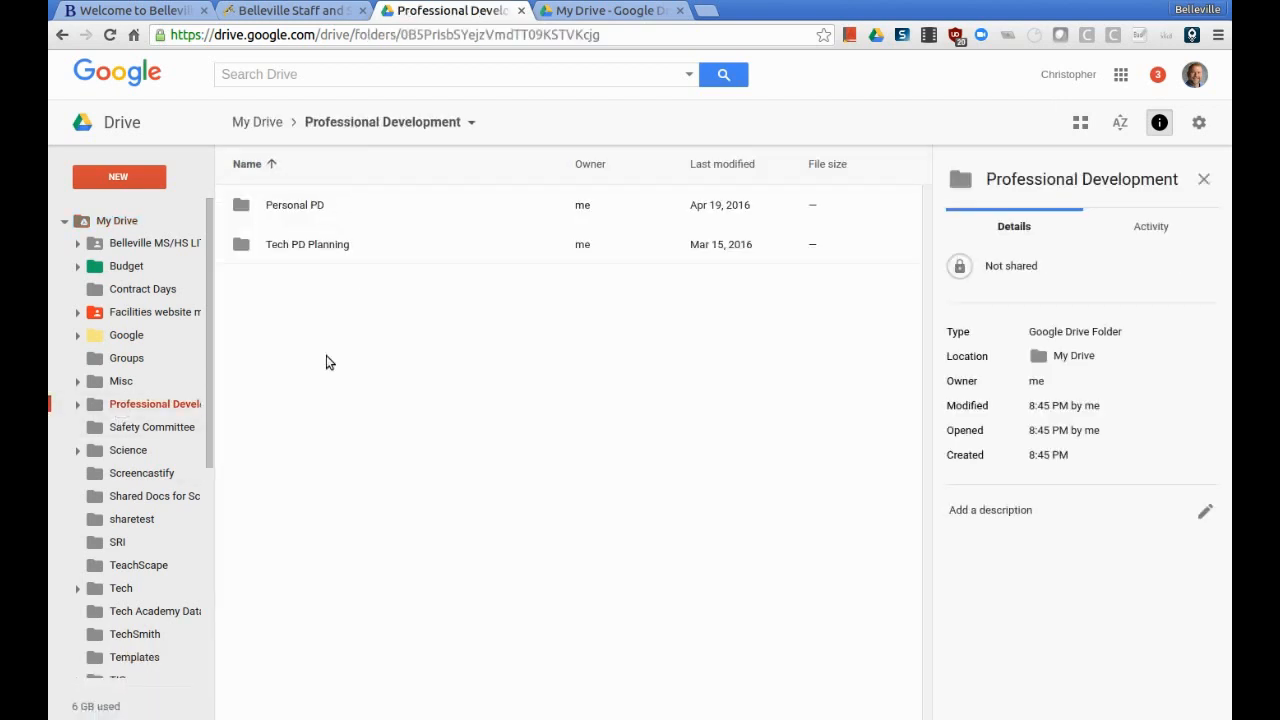
{"action": "mouse_move", "coordinate": [209, 433]}
{"action": "left_mouse_down"}
{"action": "mouse_move", "coordinate": [214, 600]}
{"action": "mouse_move", "coordinate": [214, 429]}
{"action": "left_mouse_up"}
{"action": "left_click", "coordinate": [114, 228]}
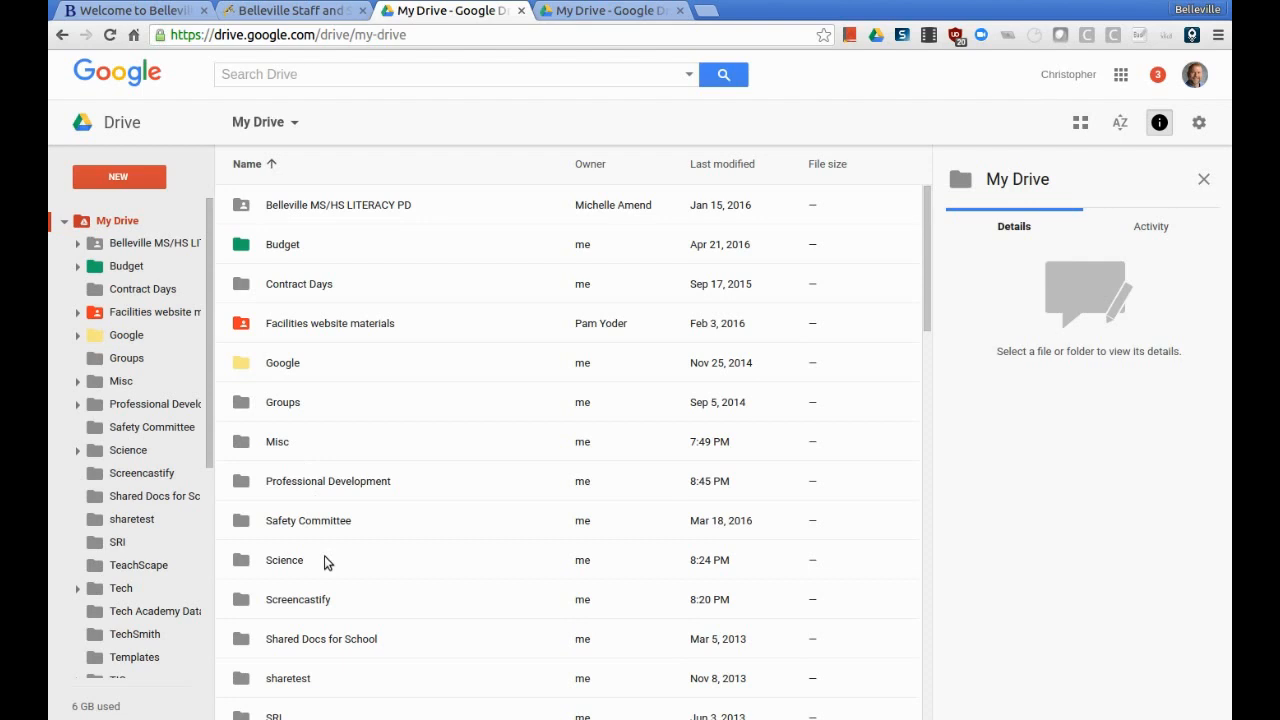
{"action": "left_click", "coordinate": [310, 488]}
{"action": "double_click", "coordinate": [310, 488]}
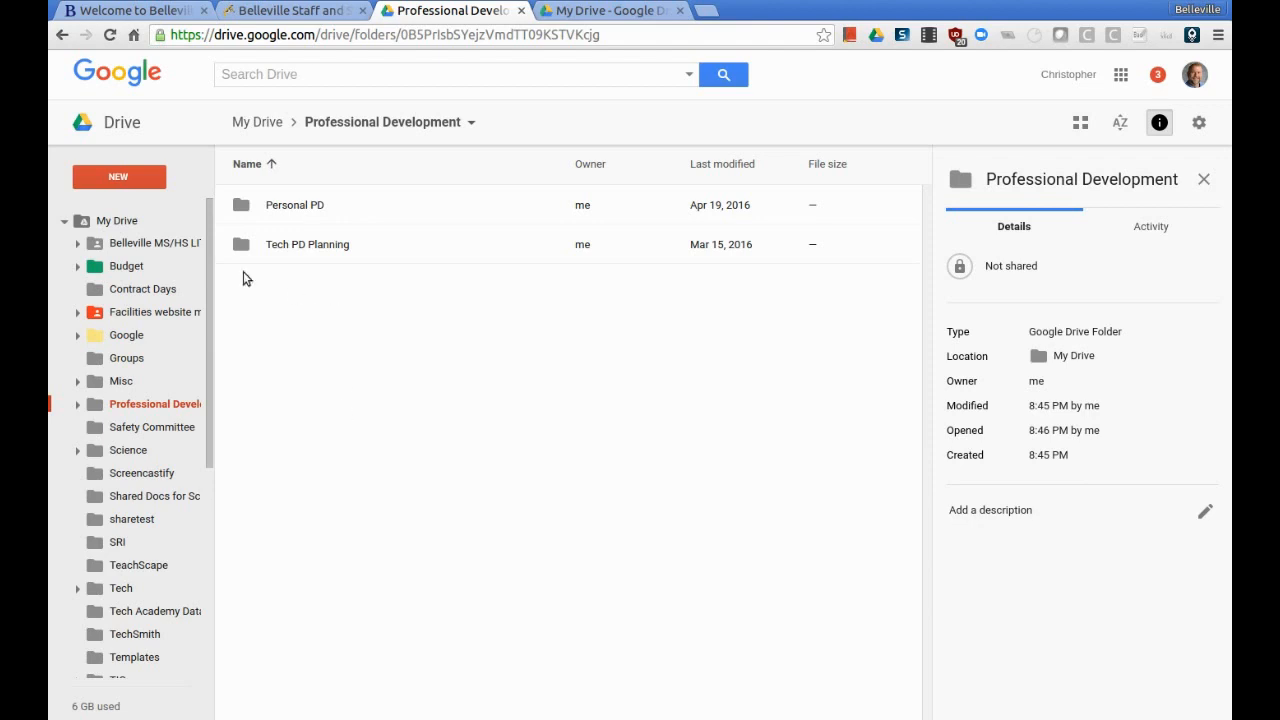
- Change the color of the Professional Development folder in My Drive to blue and open the folder
{"action": "left_click", "coordinate": [100, 222]}
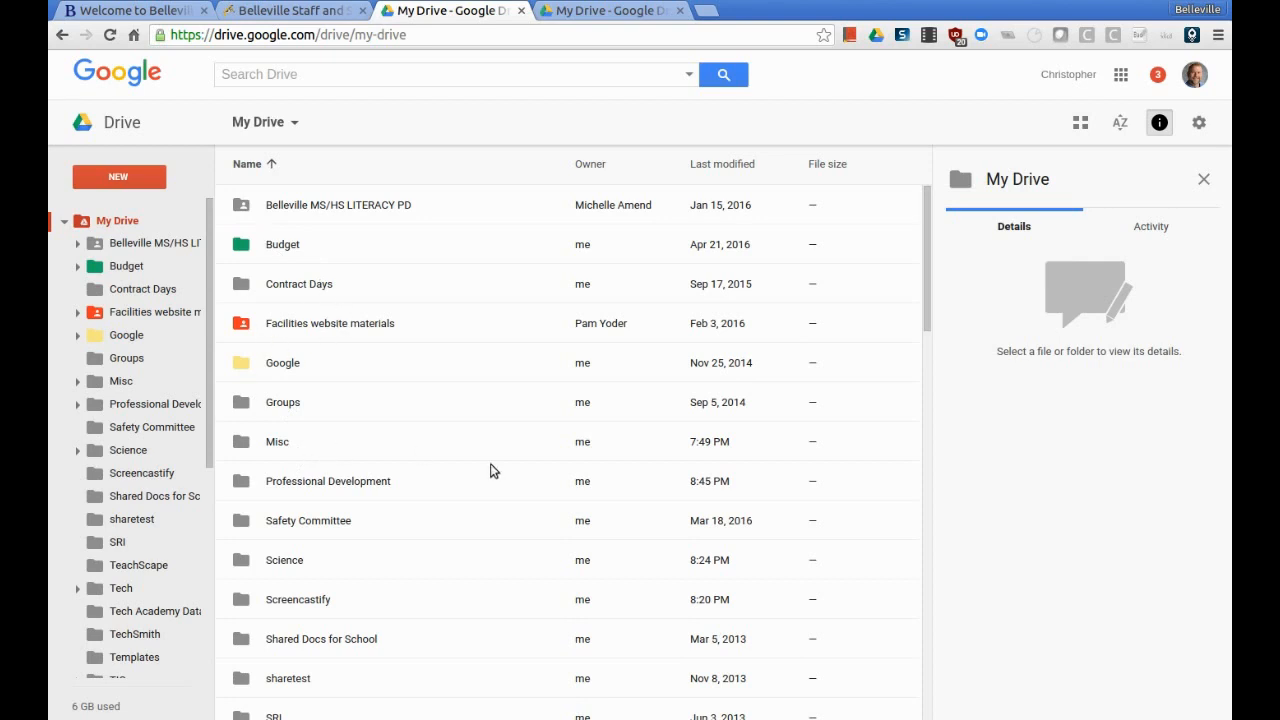
{"action": "scroll", "coordinate": [431, 632], "scroll_direction": "down", "scroll_amount": 3}
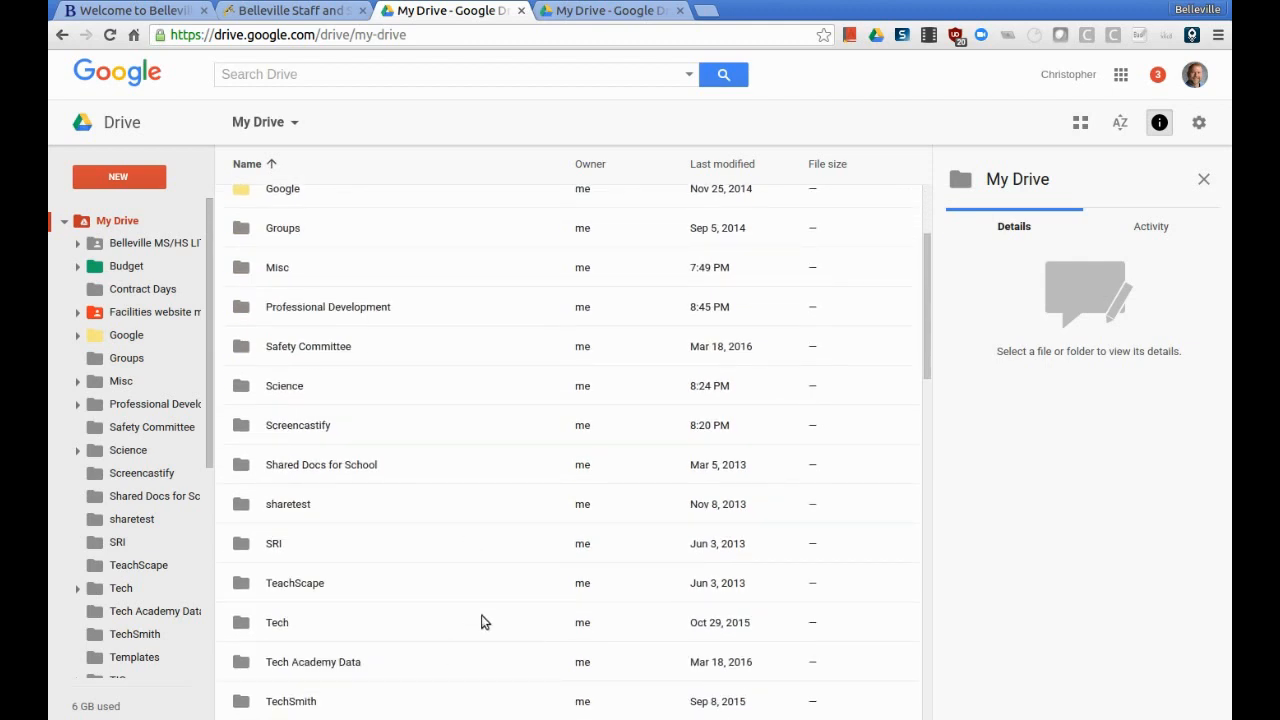
{"action": "scroll", "coordinate": [481, 622], "scroll_direction": "down", "scroll_amount": 1}
{"action": "scroll", "coordinate": [486, 620], "scroll_direction": "up", "scroll_amount": 2}
{"action": "right_click", "coordinate": [305, 352]}
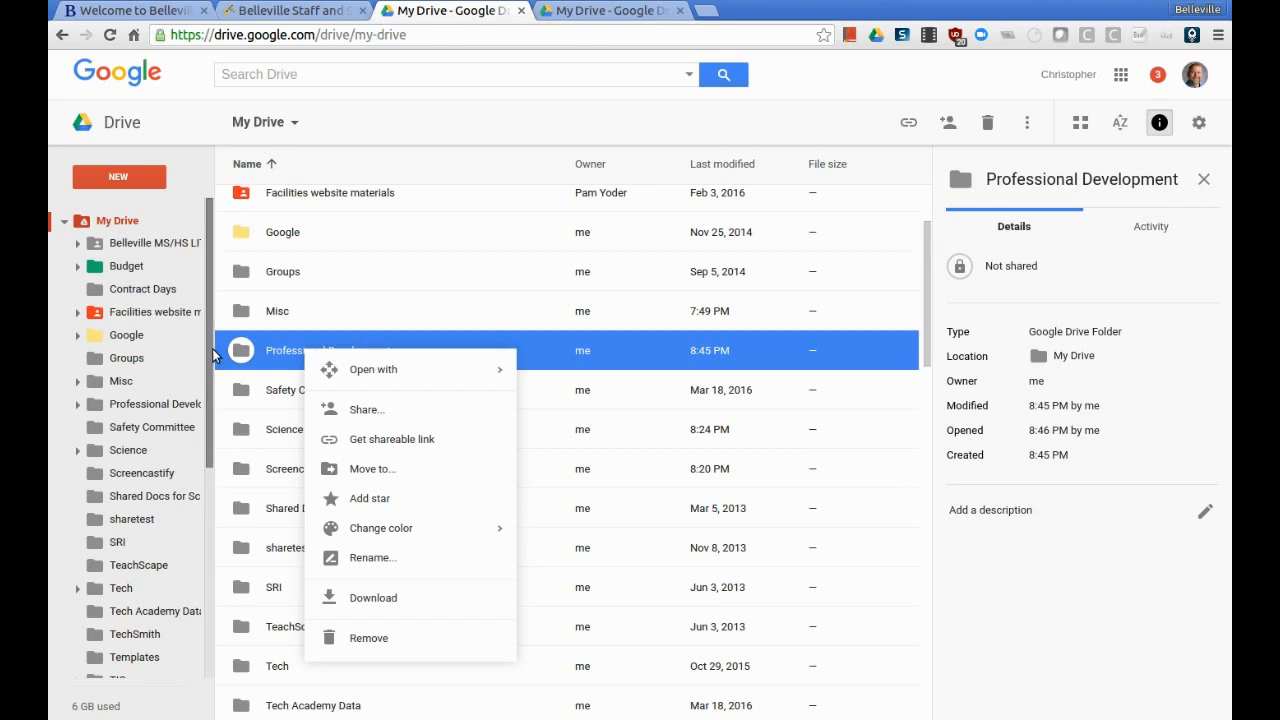
{"action": "mouse_move", "coordinate": [444, 532]}
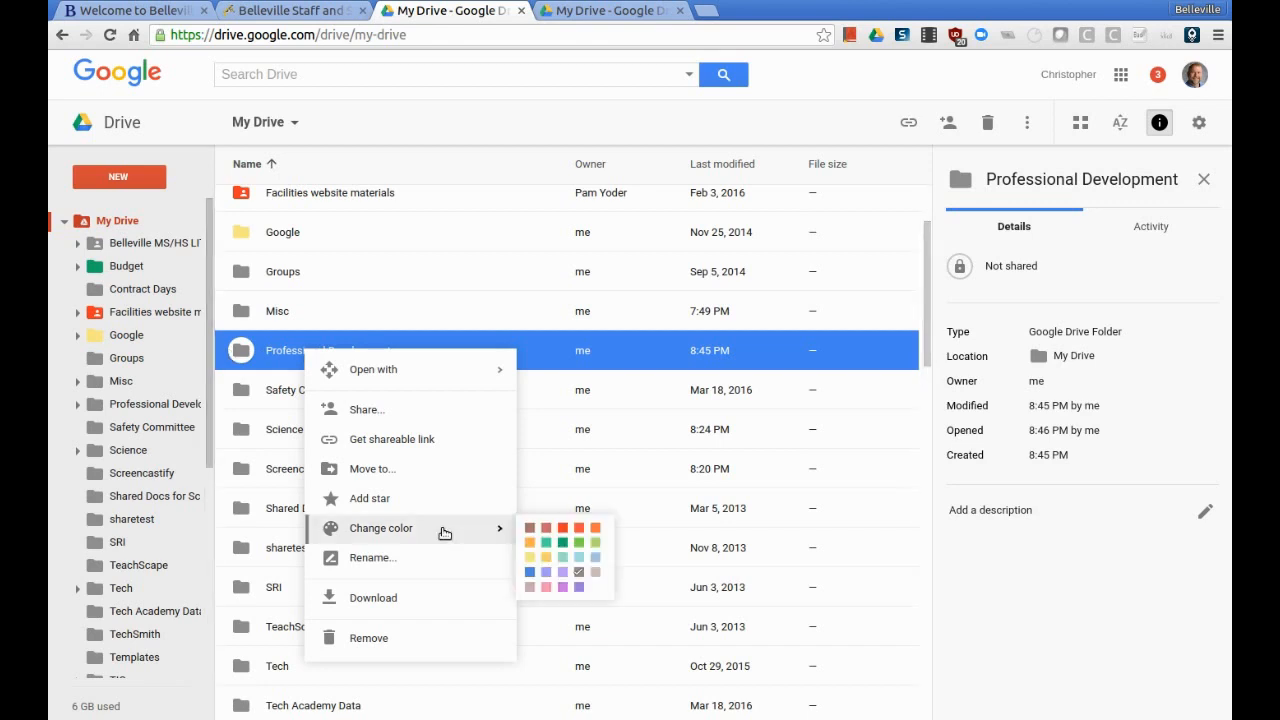
{"action": "left_click", "coordinate": [530, 572]}
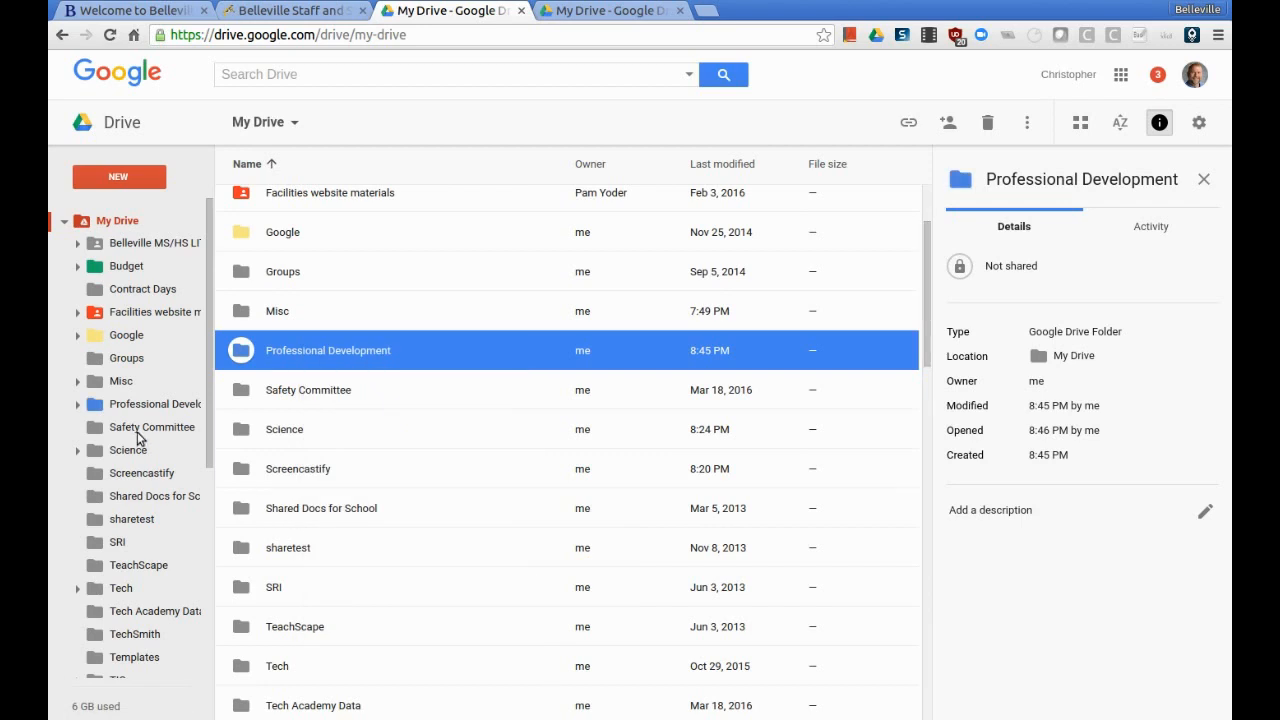
{"action": "left_click", "coordinate": [300, 510]}
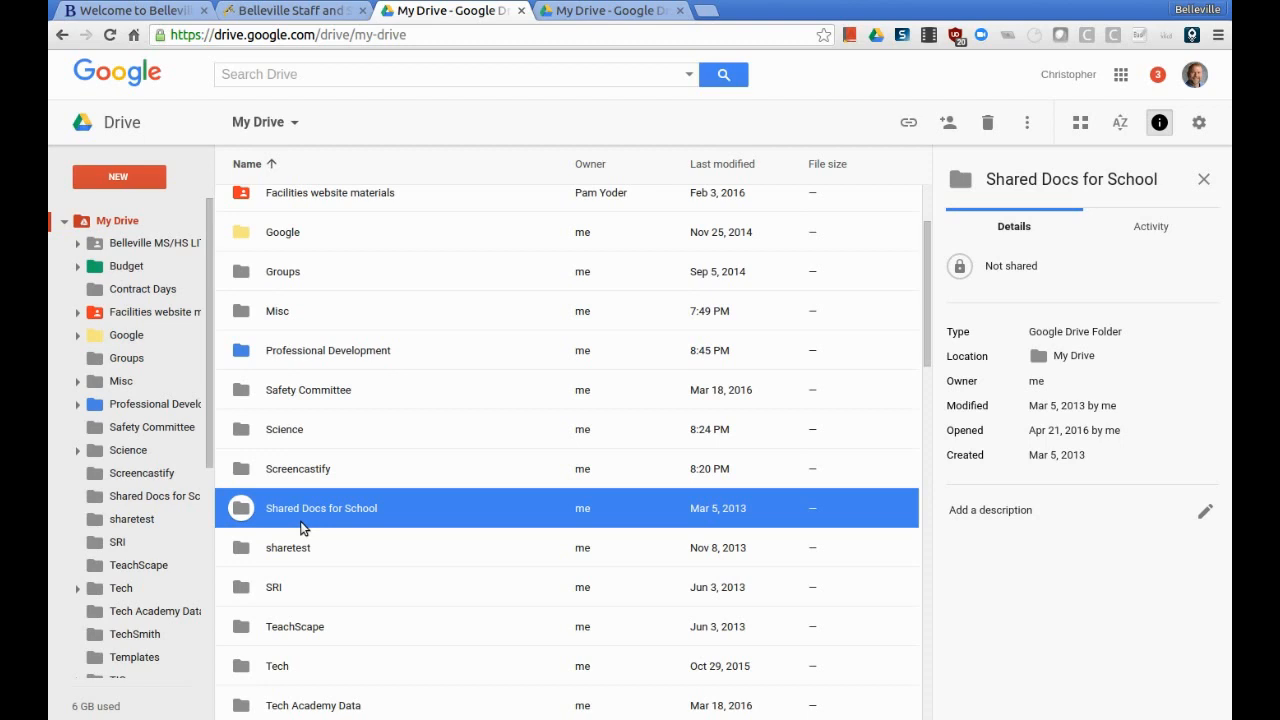
{"action": "left_click", "coordinate": [158, 409]}
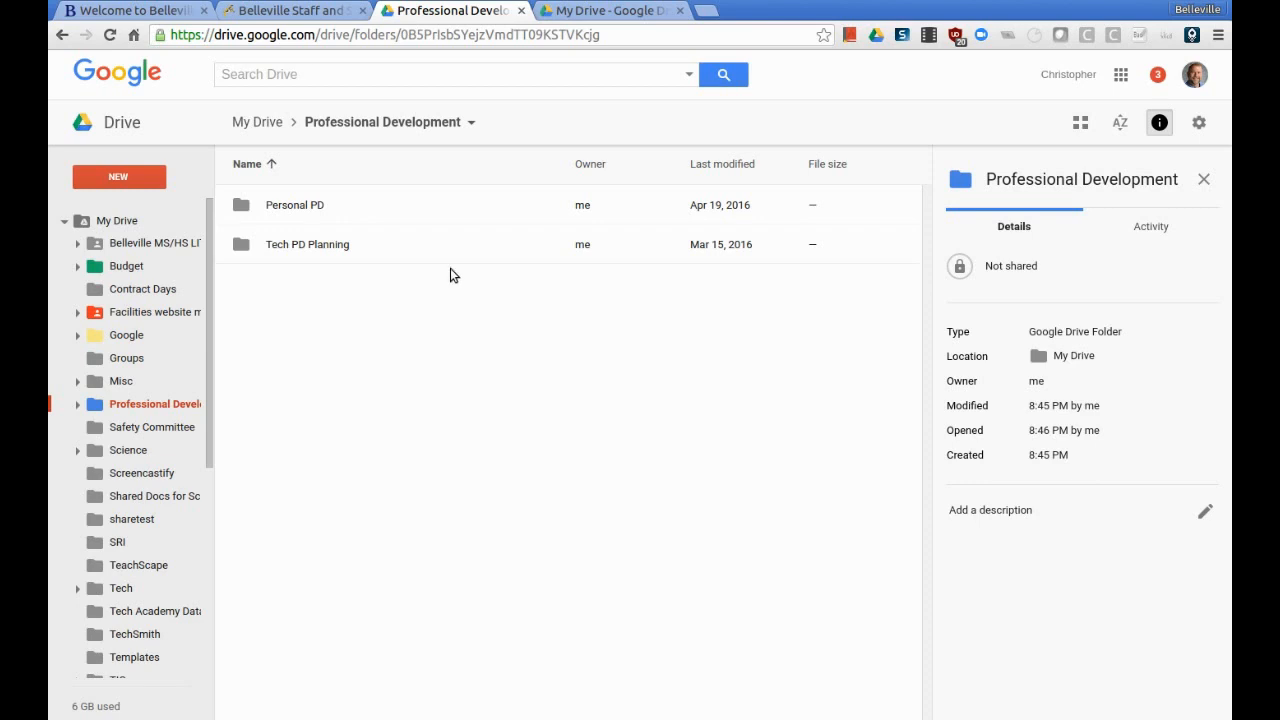
- Switch to the other browser tab showing My Drive and open the Tech folder there
{"action": "left_click", "coordinate": [605, 12]}
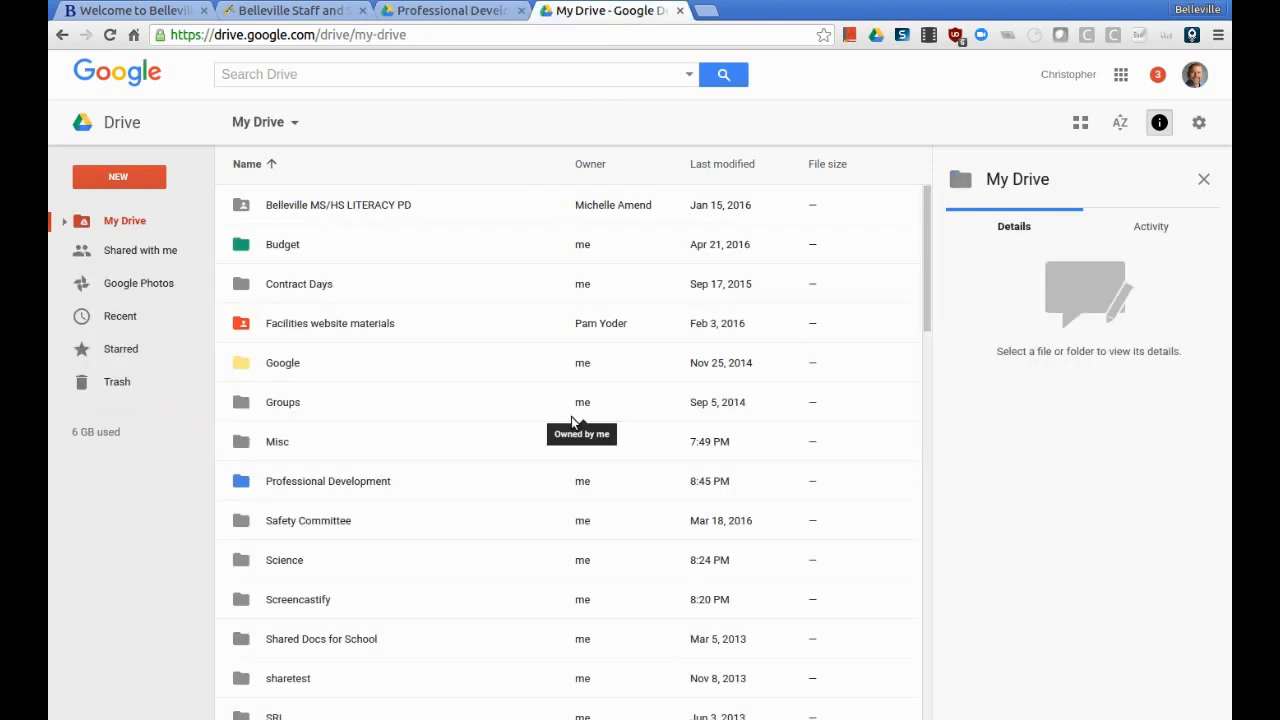
{"action": "scroll", "coordinate": [352, 667], "scroll_direction": "down", "scroll_amount": 3}
{"action": "scroll", "coordinate": [352, 665], "scroll_direction": "up", "scroll_amount": 3}
{"action": "scroll", "coordinate": [331, 494], "scroll_direction": "down", "scroll_amount": 3}
{"action": "scroll", "coordinate": [341, 531], "scroll_direction": "down", "scroll_amount": 2}
{"action": "double_click", "coordinate": [280, 534]}
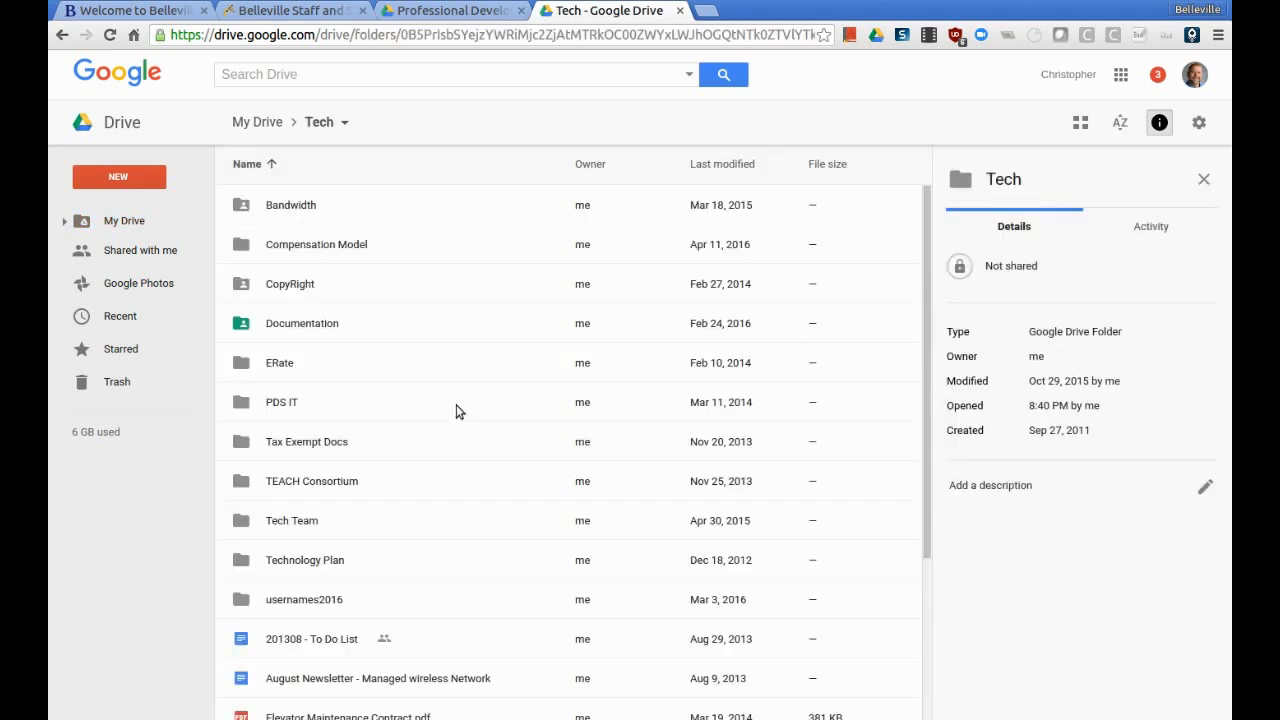
- Add the Tax Exempt Docs folder from Tech to the Budget folder in My Drive as a second location
{"action": "left_click", "coordinate": [296, 442]}
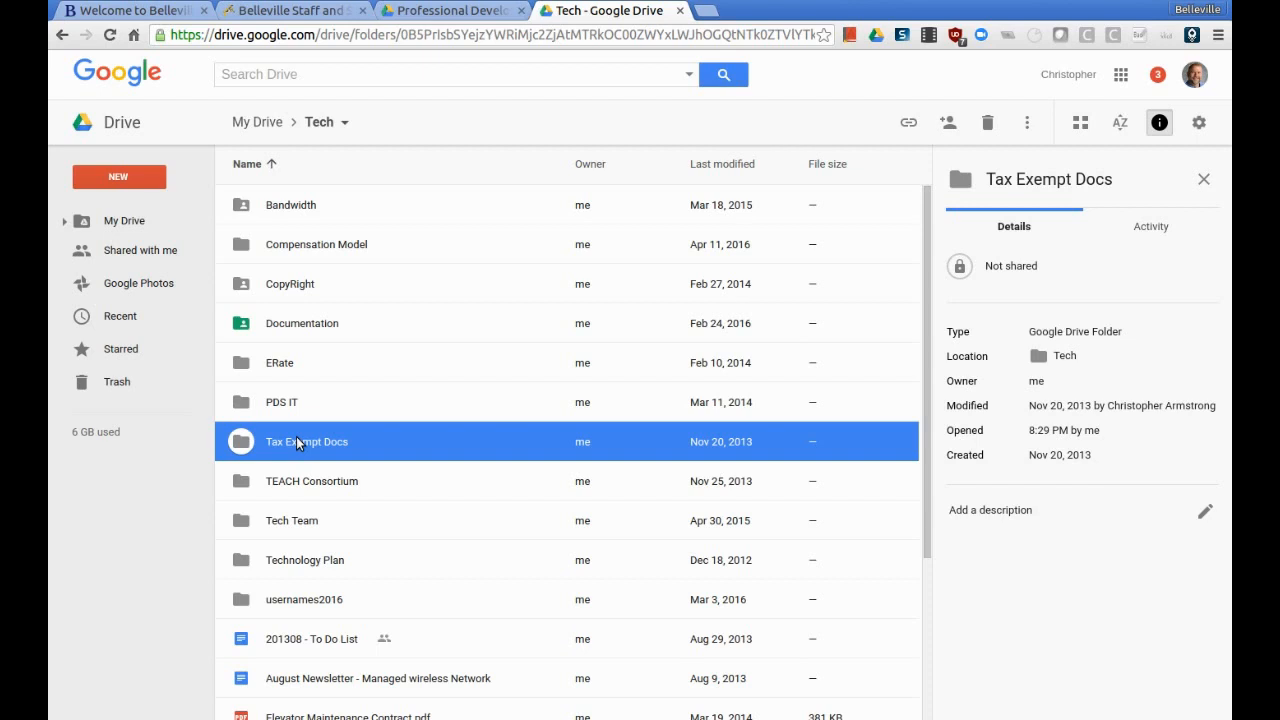
{"action": "left_click", "coordinate": [406, 455]}
{"action": "key", "text": "z"}
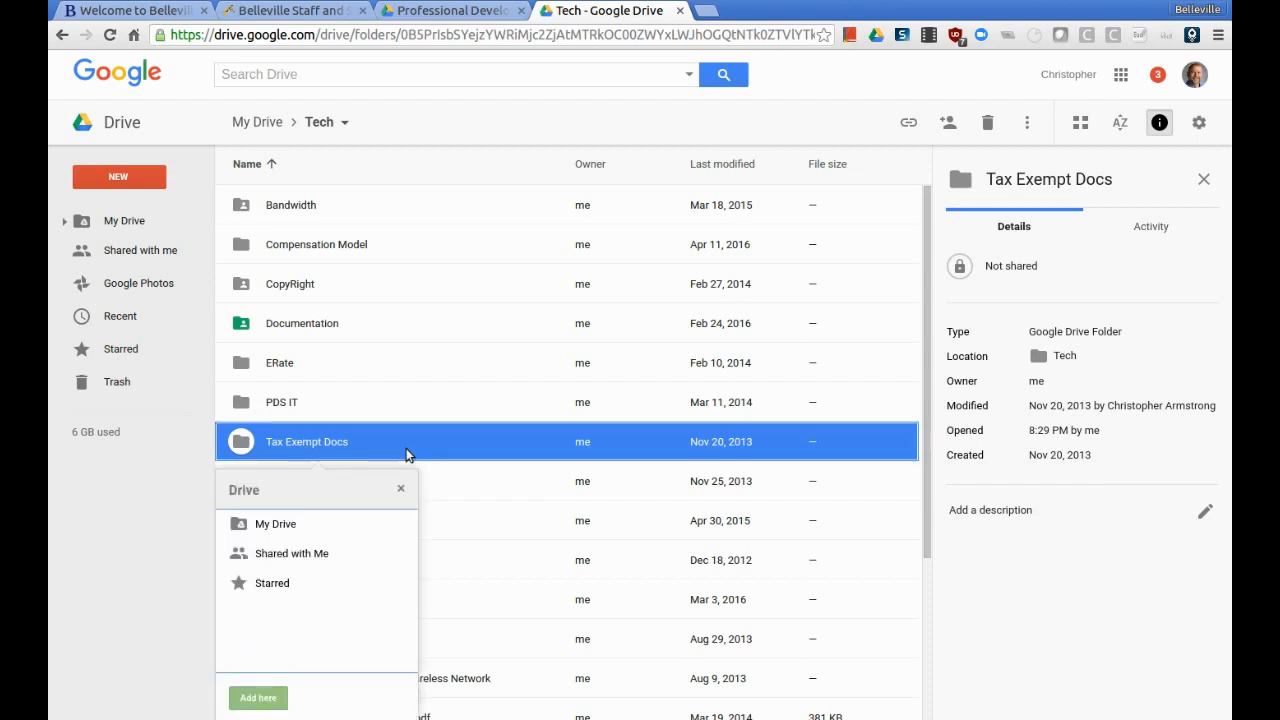
{"action": "scroll", "coordinate": [362, 470], "scroll_direction": "down", "scroll_amount": 1}
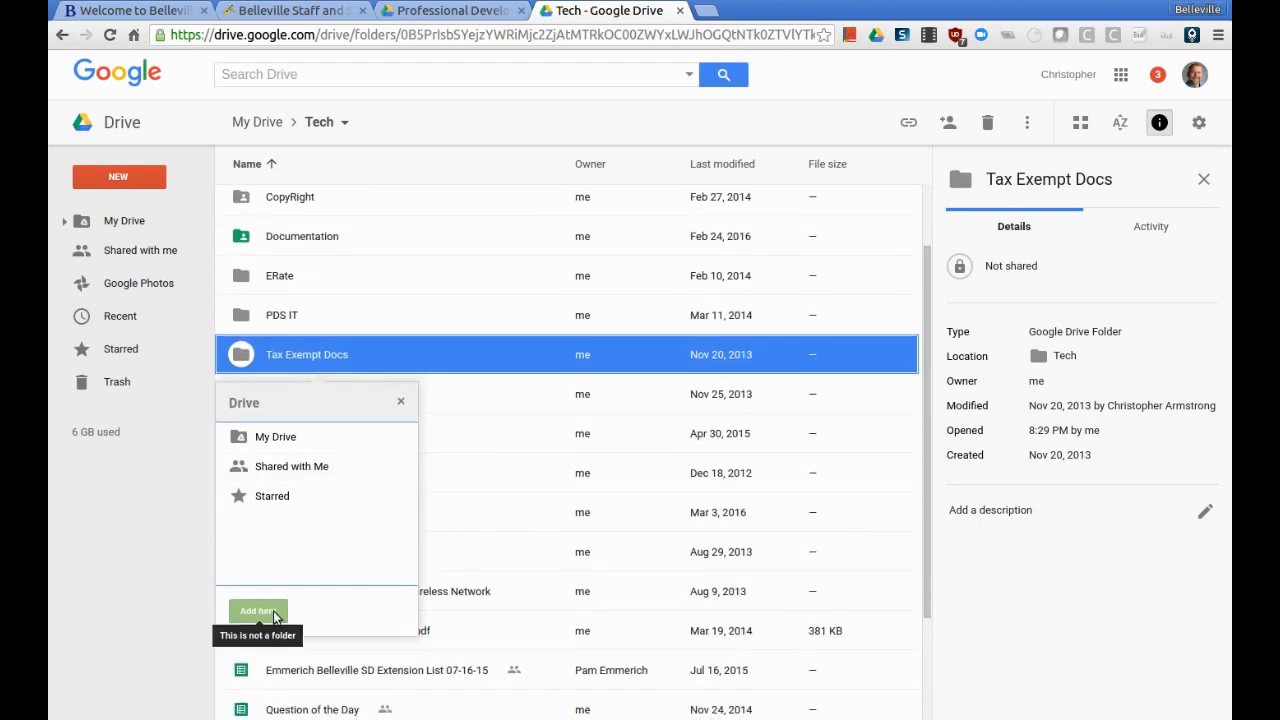
{"action": "left_click", "coordinate": [400, 443]}
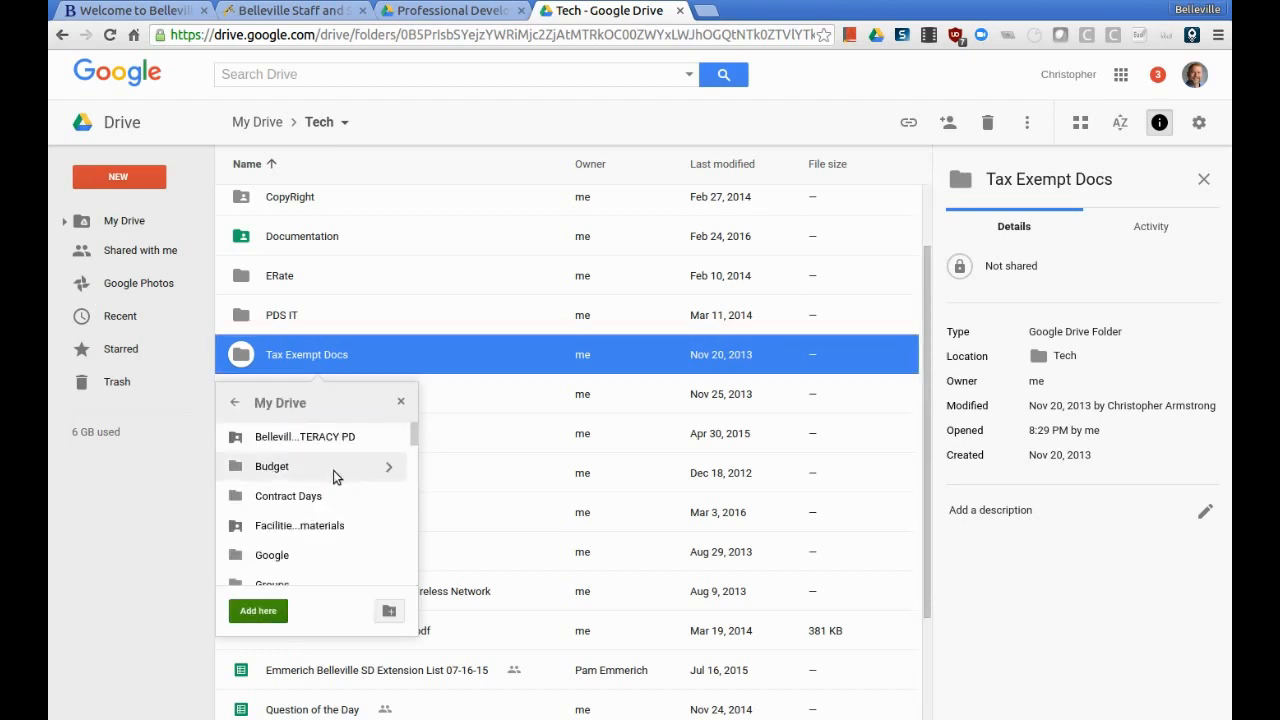
{"action": "left_click", "coordinate": [277, 470]}
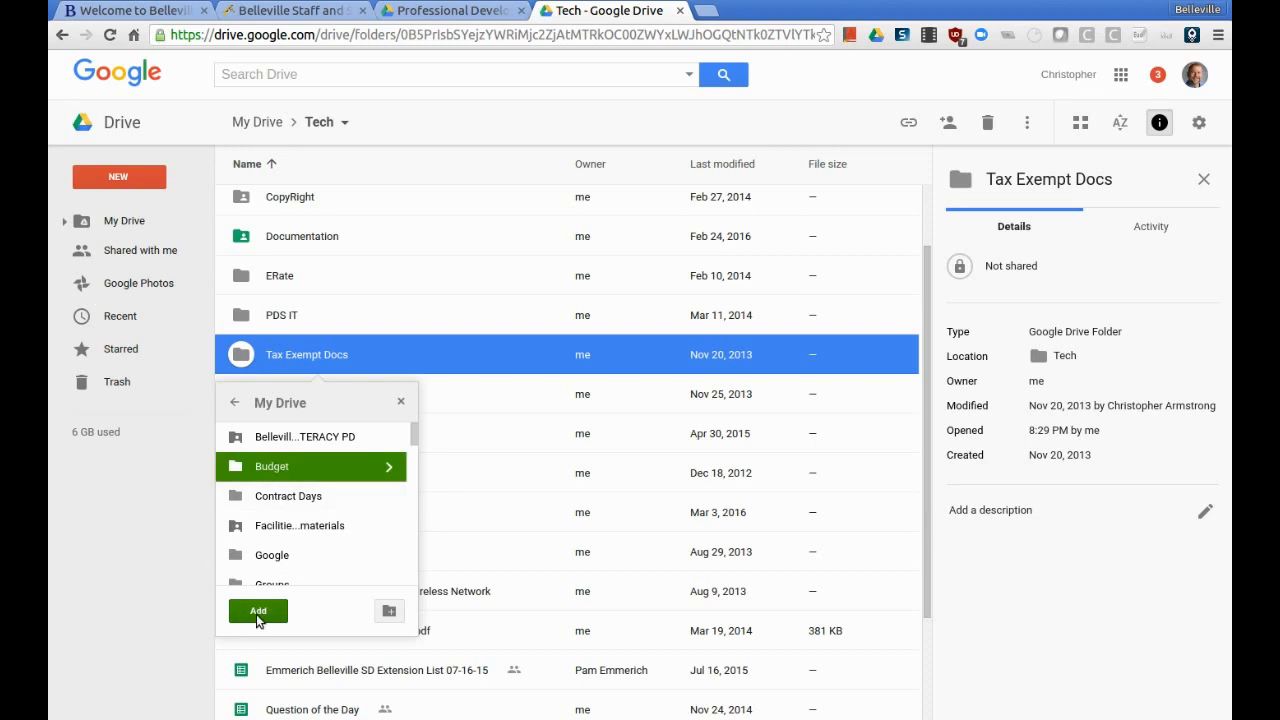
{"action": "left_click", "coordinate": [258, 611]}
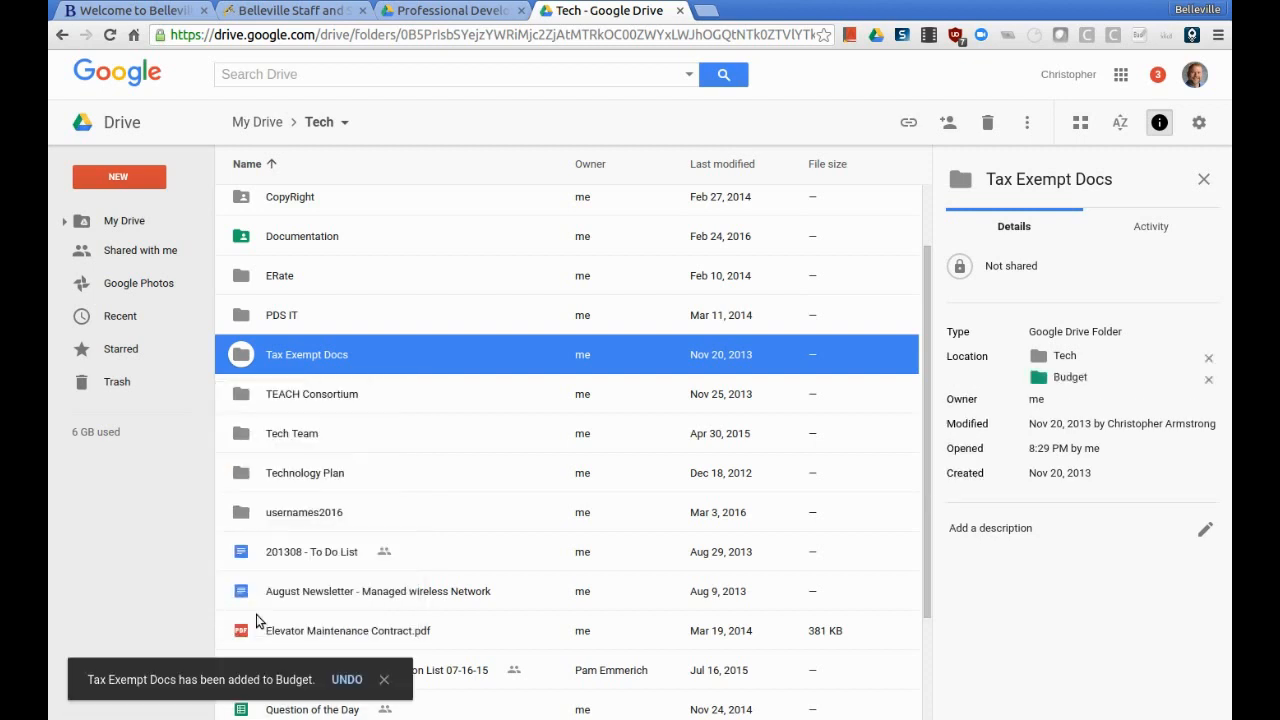
- Open Tax Exempt Docs from both the Tech and Budget folders in the two browser tabs and compare their contents
{"action": "double_click", "coordinate": [306, 354]}
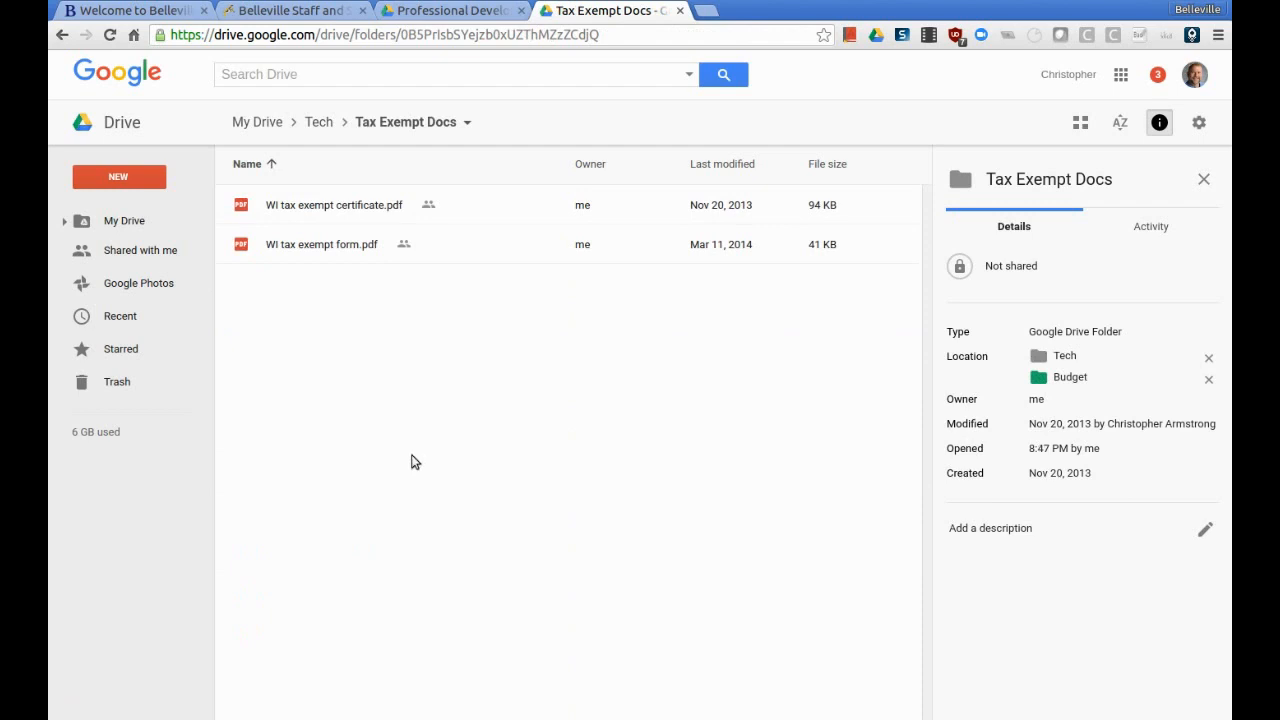
{"action": "left_click", "coordinate": [458, 12]}
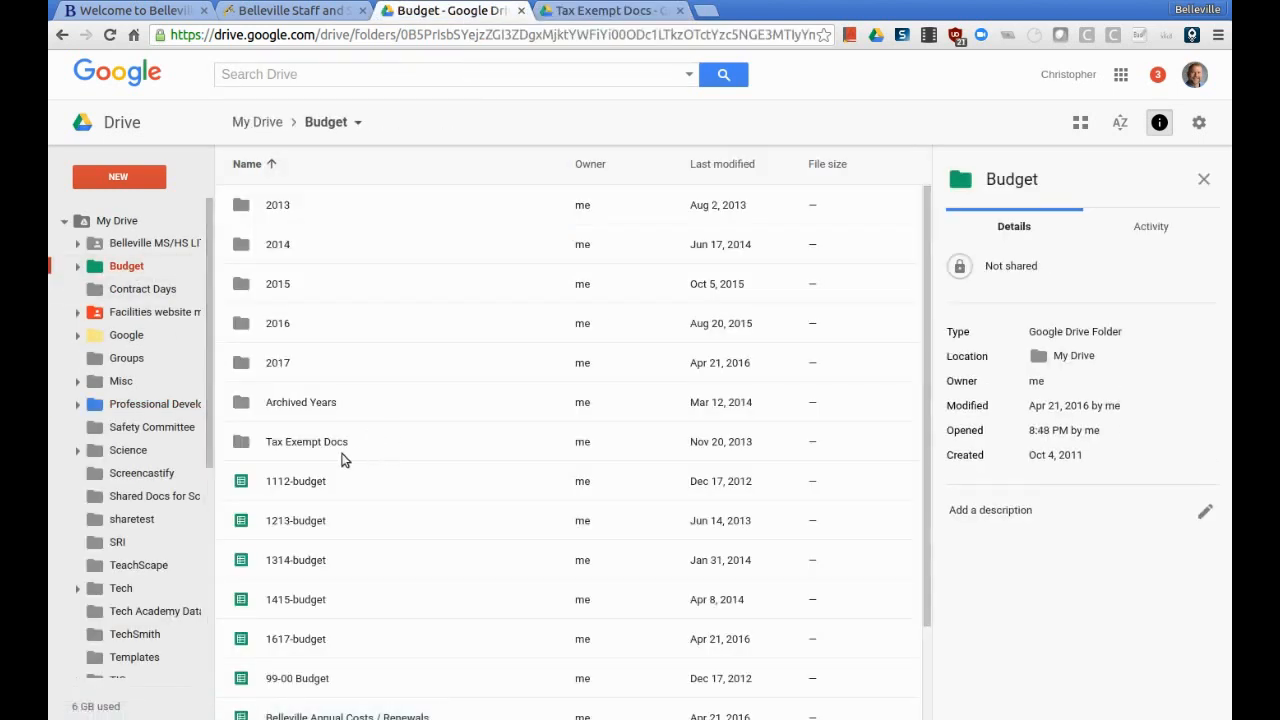
{"action": "double_click", "coordinate": [301, 443]}
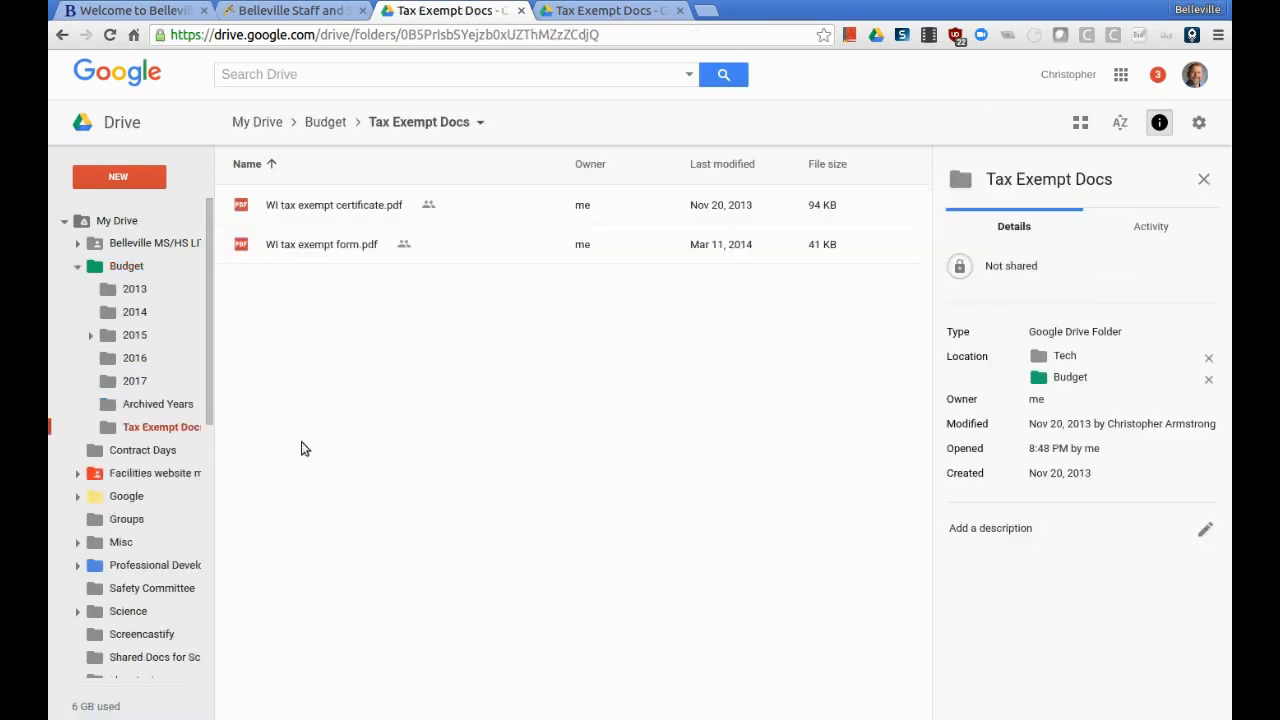
{"action": "left_click", "coordinate": [612, 12]}
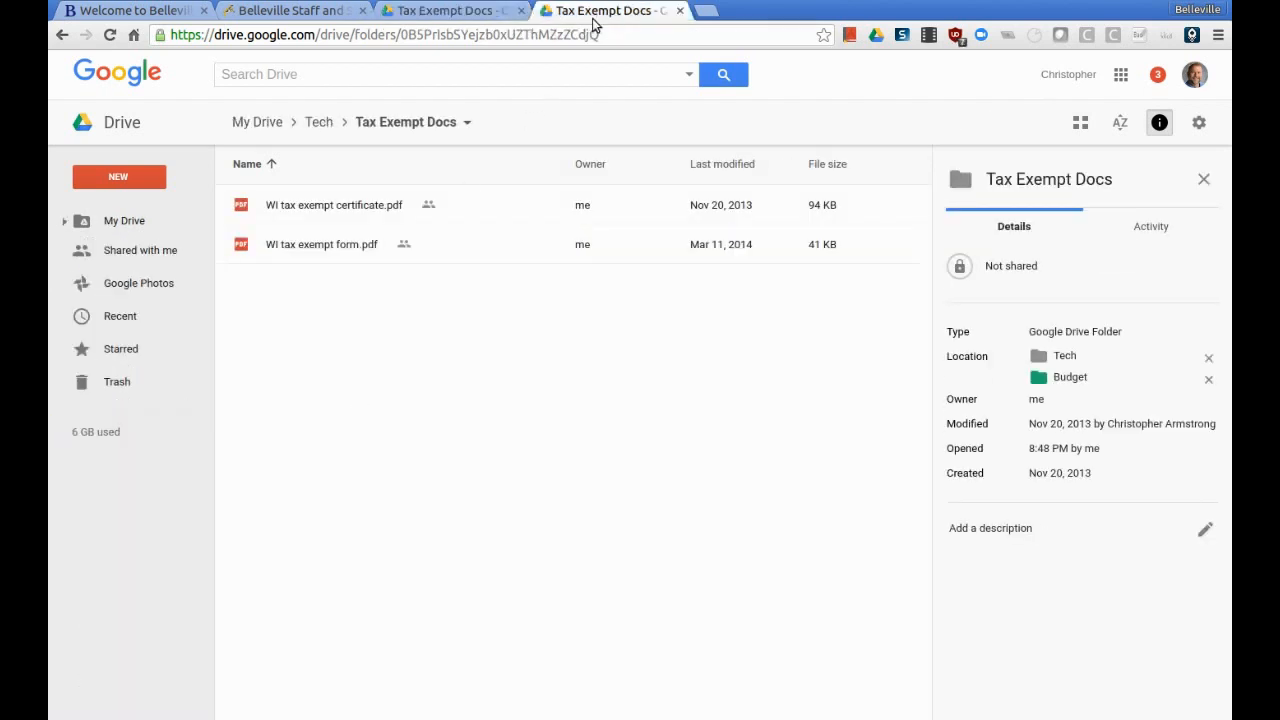
{"action": "left_click", "coordinate": [452, 14]}
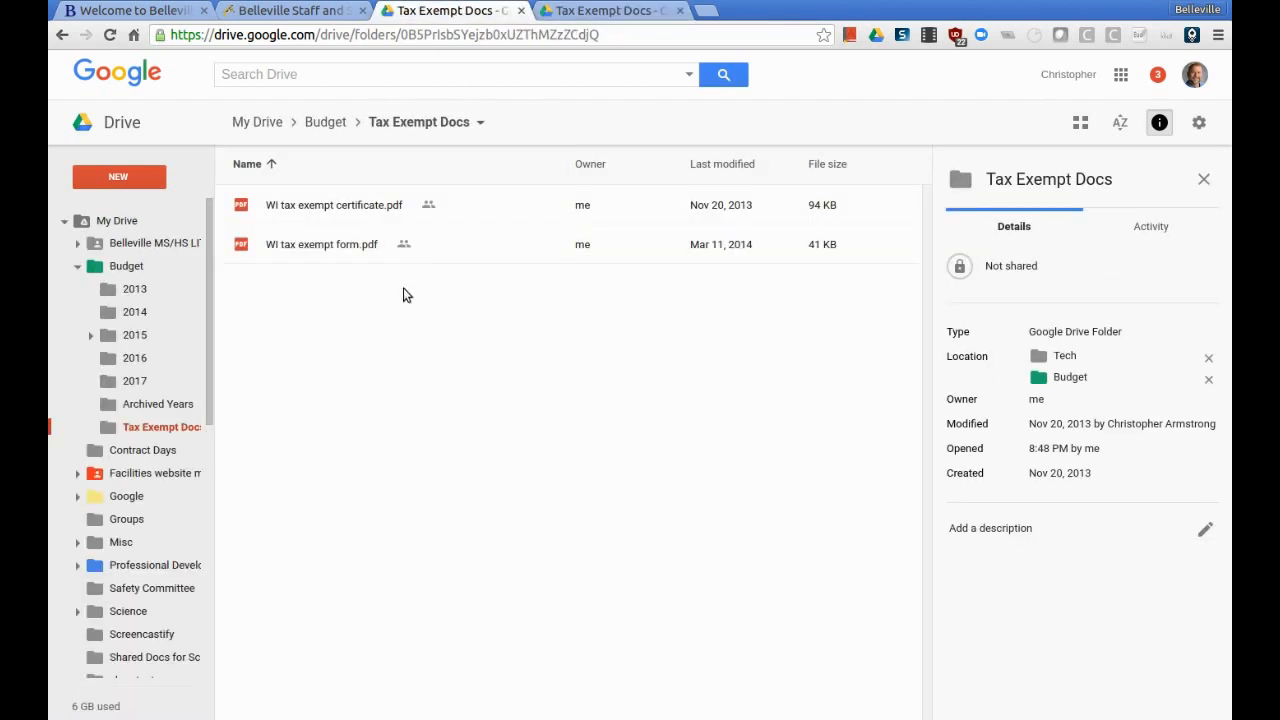
- Create a blank Google Docs document inside Tax Exempt Docs under Budget and return to the folder's tab
{"action": "right_click", "coordinate": [297, 333]}
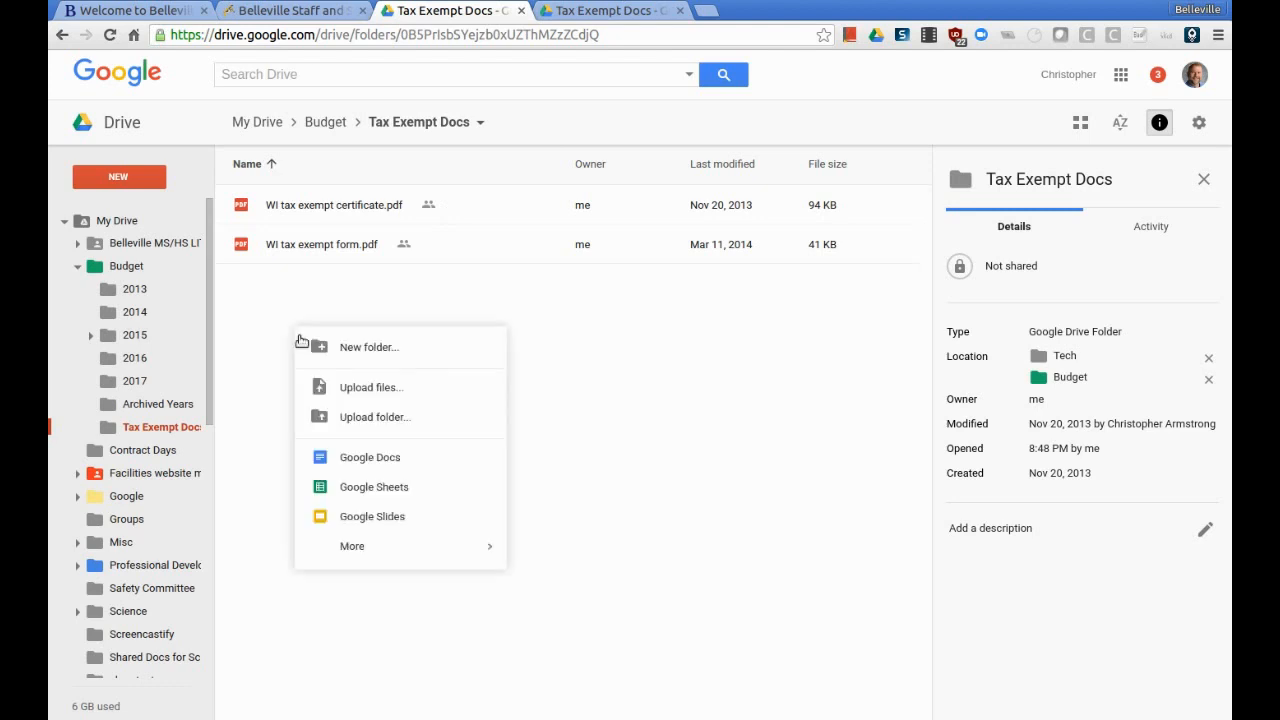
{"action": "left_click", "coordinate": [385, 462]}
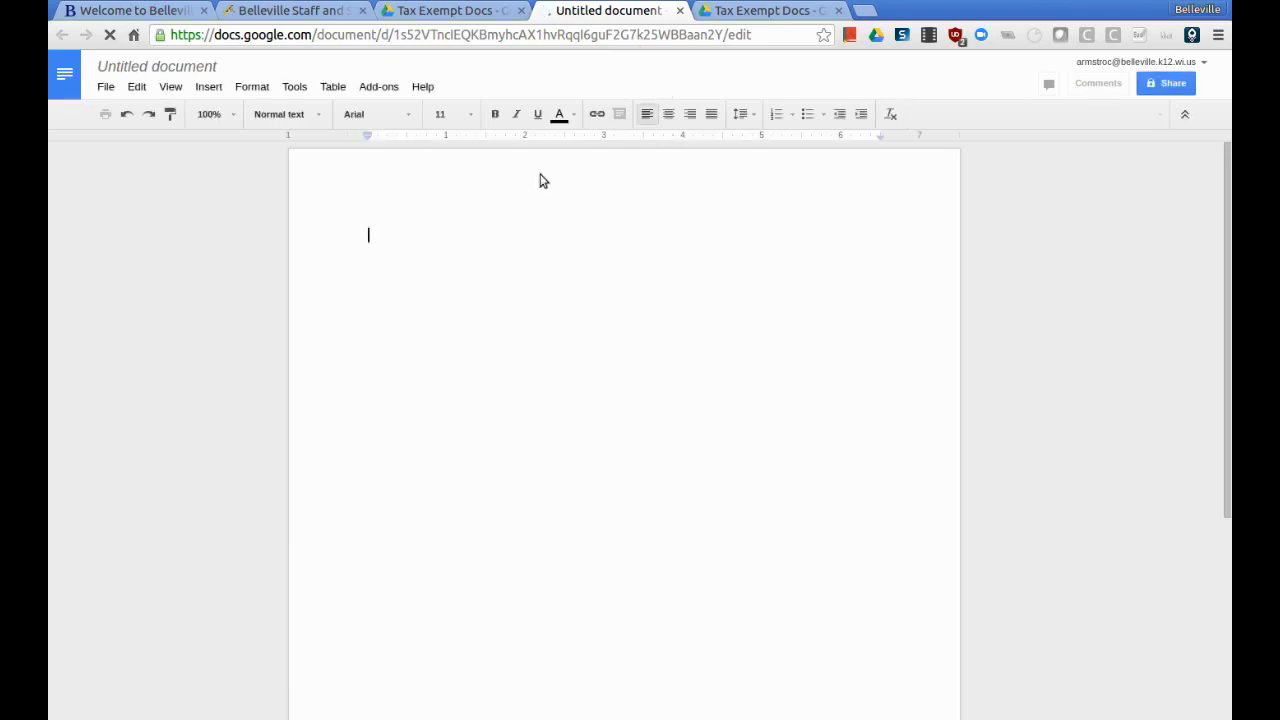
{"action": "left_click", "coordinate": [470, 12]}
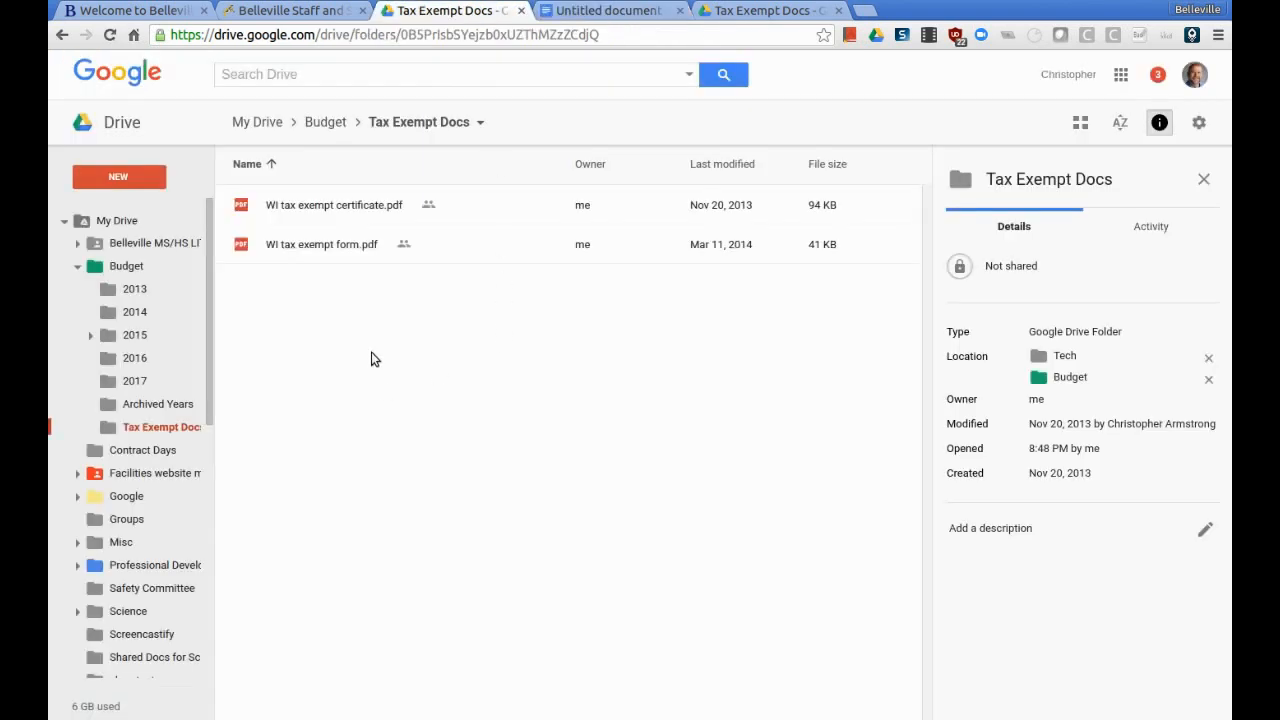
- Check both Drive tabs for the new document, reopening Tax Exempt Docs through Budget to compare it with the Tech location
{"action": "left_click", "coordinate": [772, 14]}
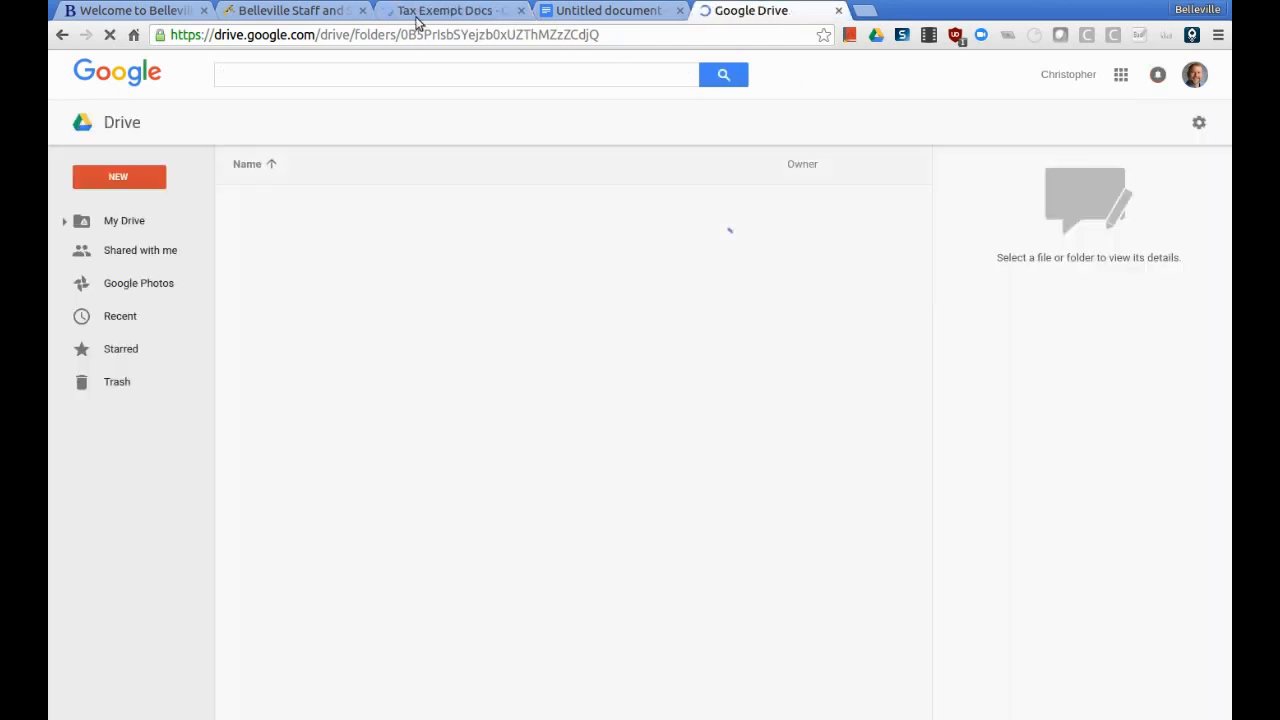
{"action": "left_click", "coordinate": [440, 12]}
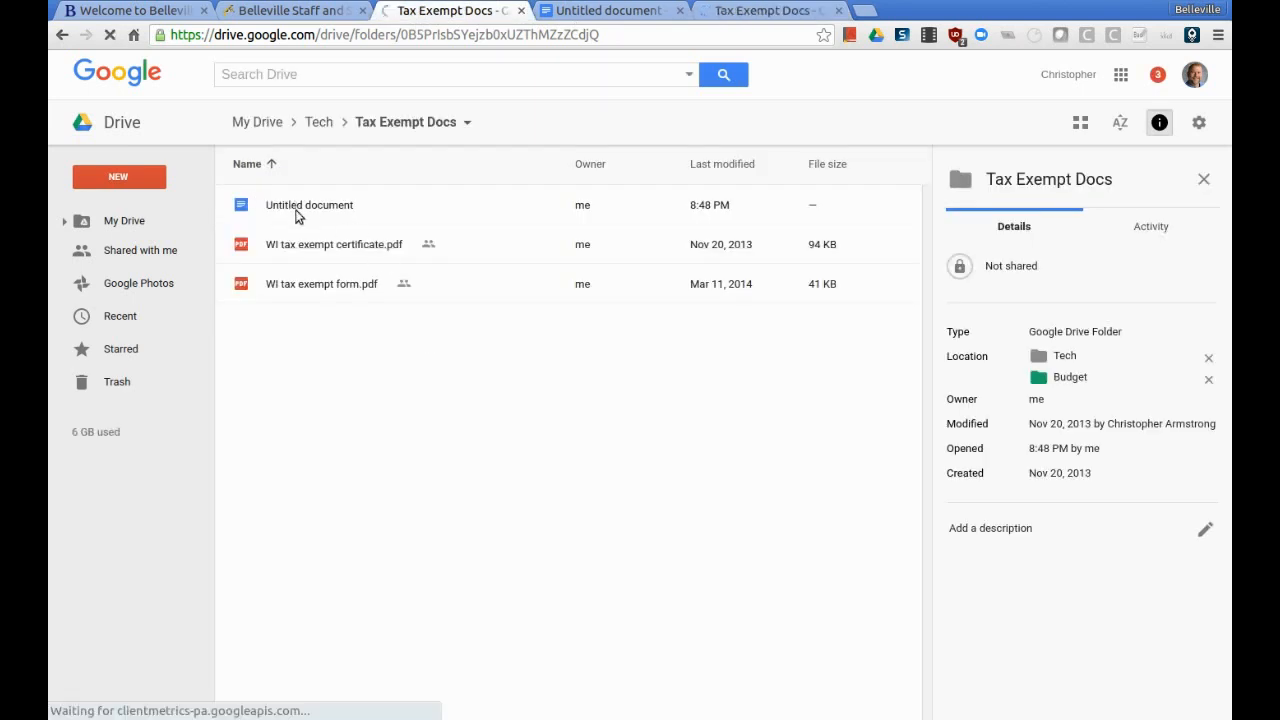
{"action": "left_click", "coordinate": [748, 12]}
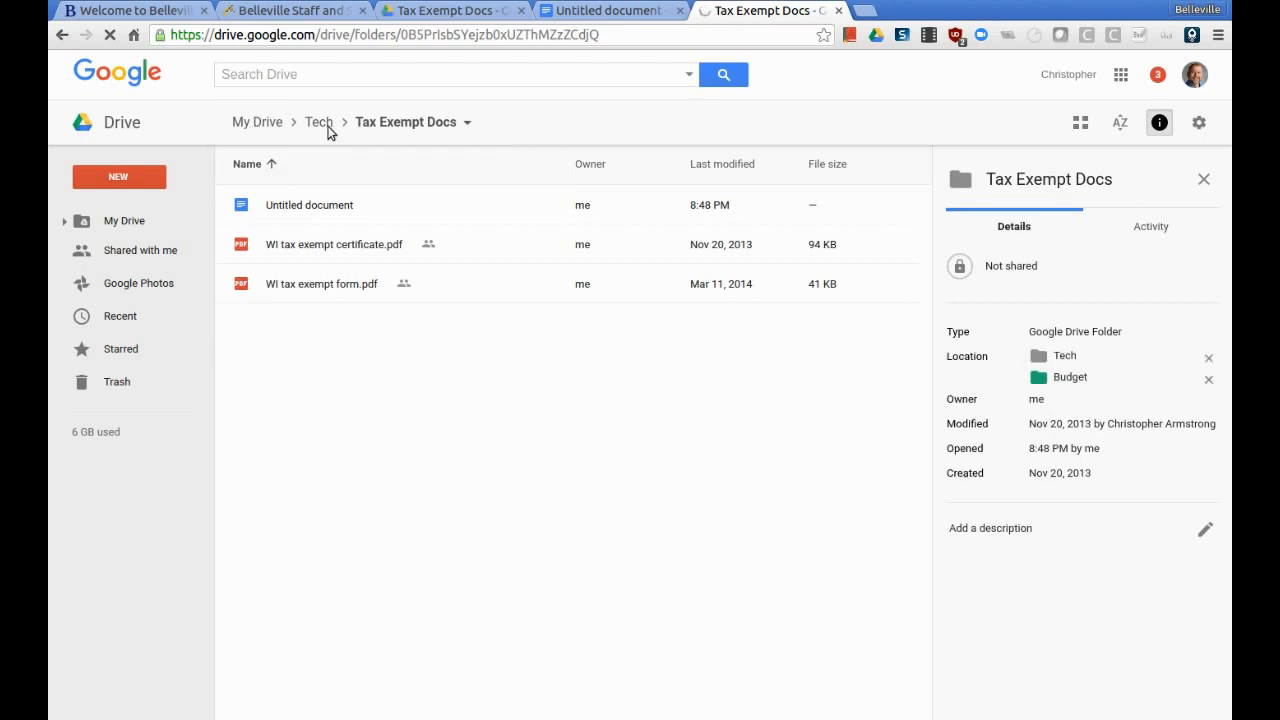
{"action": "left_click", "coordinate": [458, 12]}
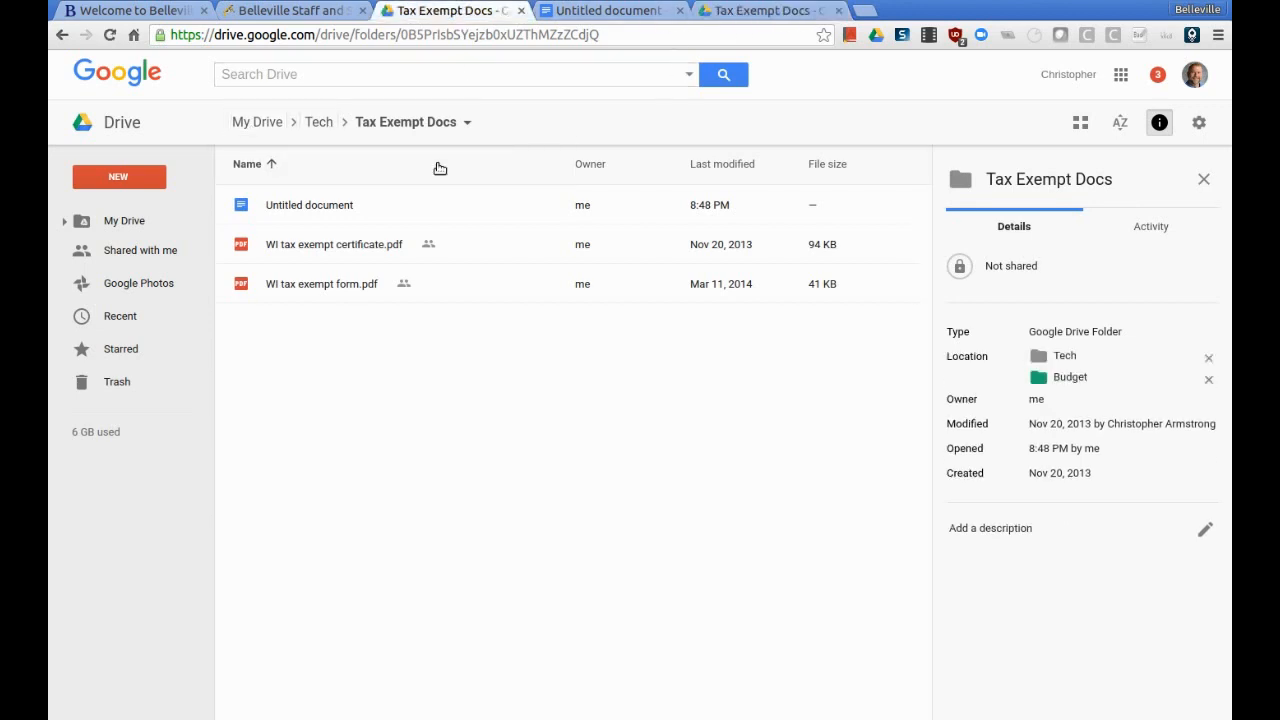
{"action": "left_click", "coordinate": [745, 12]}
{"action": "left_click", "coordinate": [450, 12]}
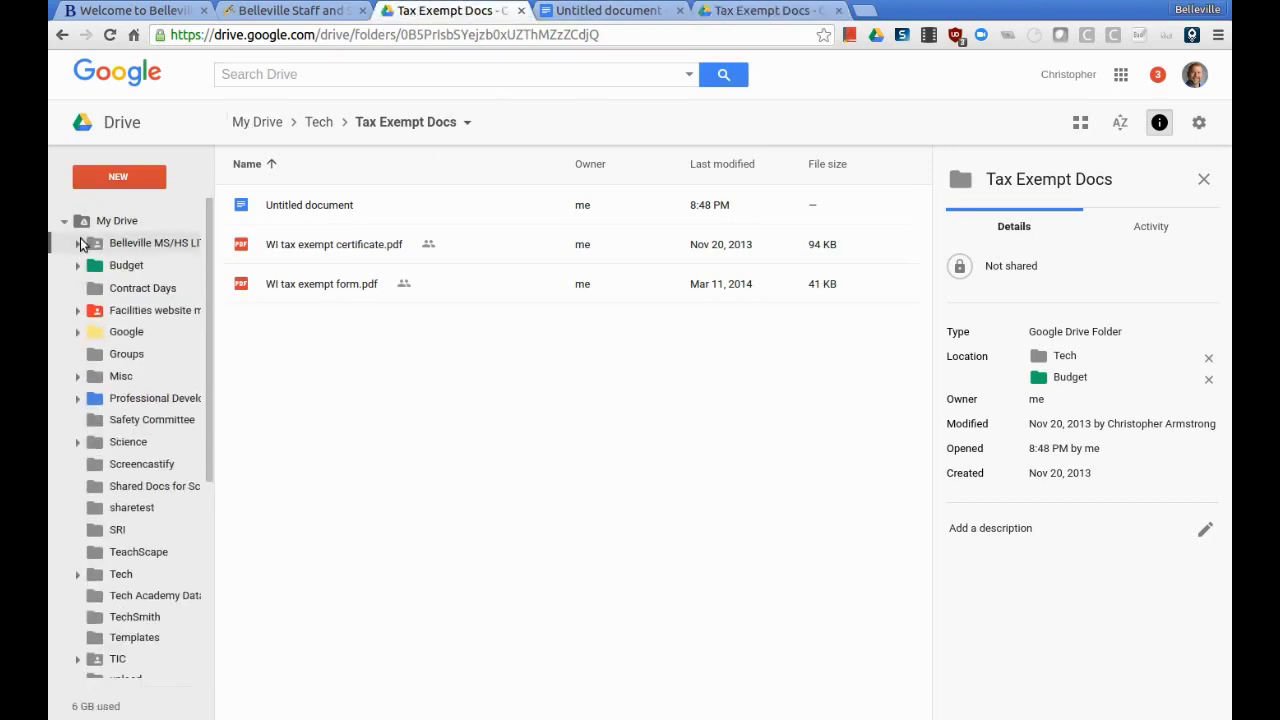
{"action": "left_click", "coordinate": [126, 266]}
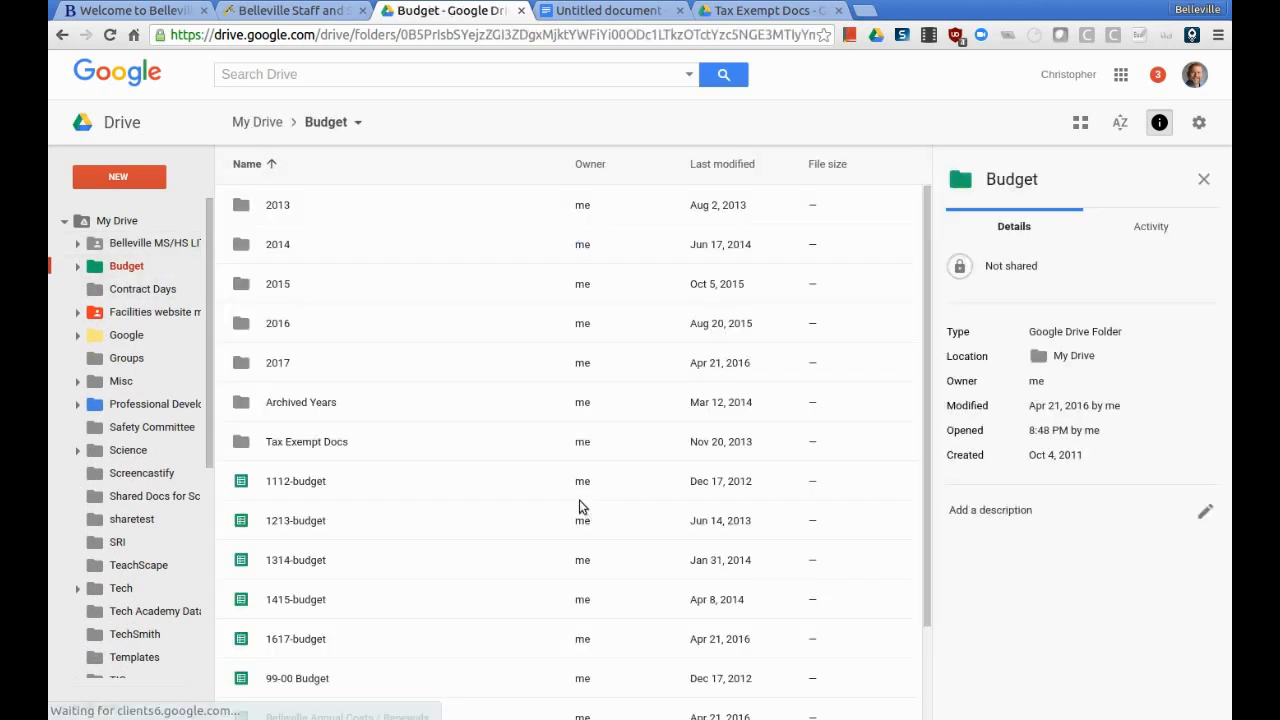
{"action": "double_click", "coordinate": [308, 443]}
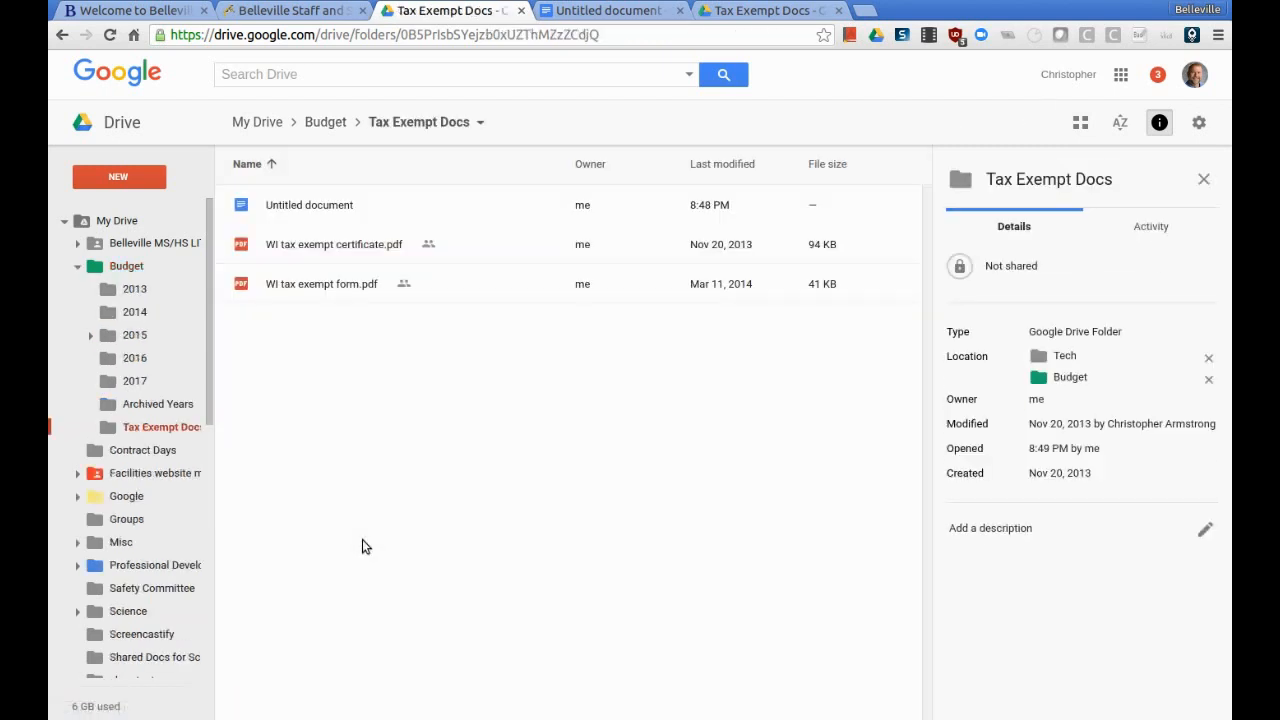
{"action": "left_click", "coordinate": [765, 10]}
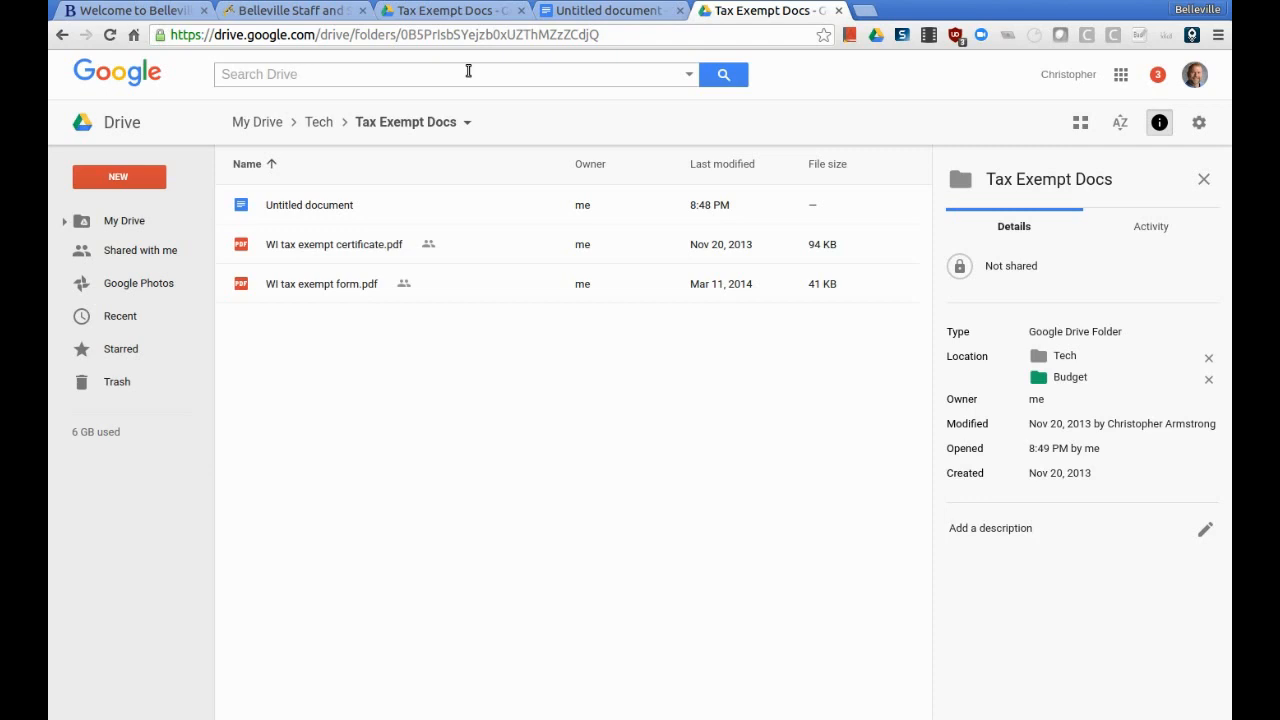
- Open Shared with me and browse far down the list of shared files and back up to the most recent ones
{"action": "left_click", "coordinate": [63, 221]}
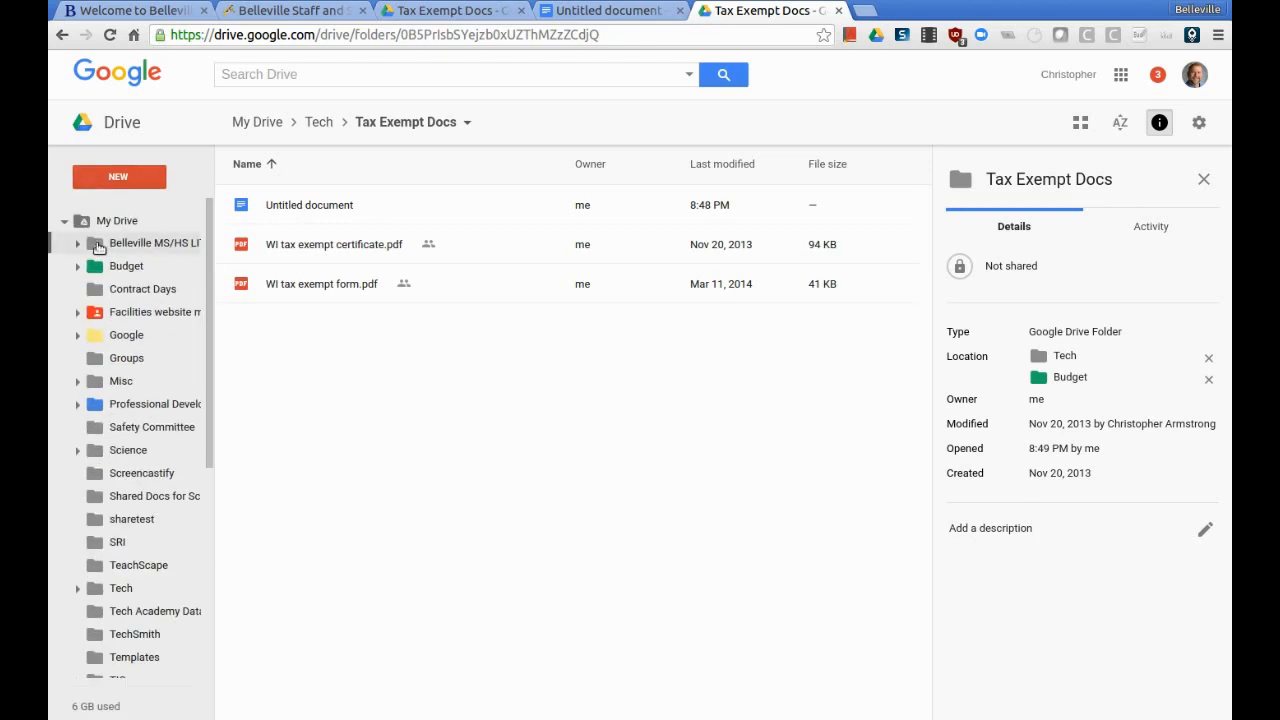
{"action": "left_click", "coordinate": [63, 221]}
{"action": "left_click", "coordinate": [152, 256]}
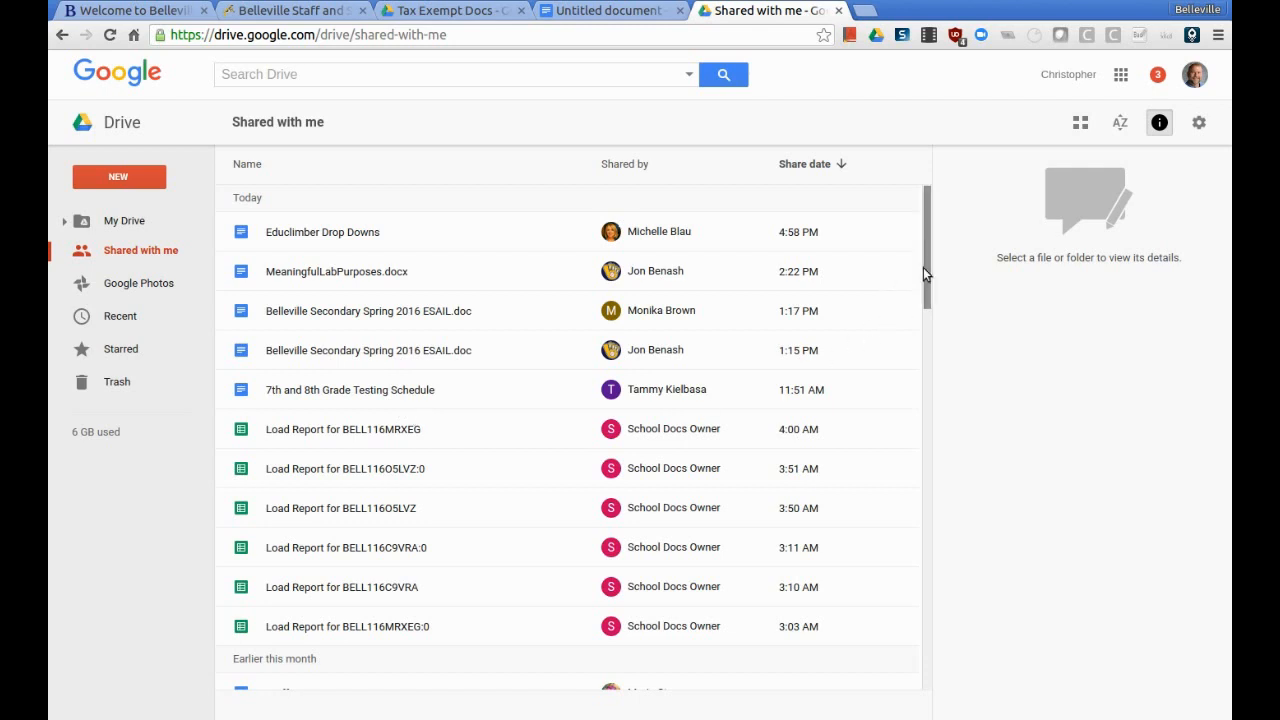
{"action": "left_click_drag", "start_coordinate": [928, 267], "coordinate": [929, 683]}
{"action": "left_click_drag", "start_coordinate": [929, 480], "coordinate": [928, 694]}
{"action": "left_click_drag", "start_coordinate": [928, 500], "coordinate": [927, 700]}
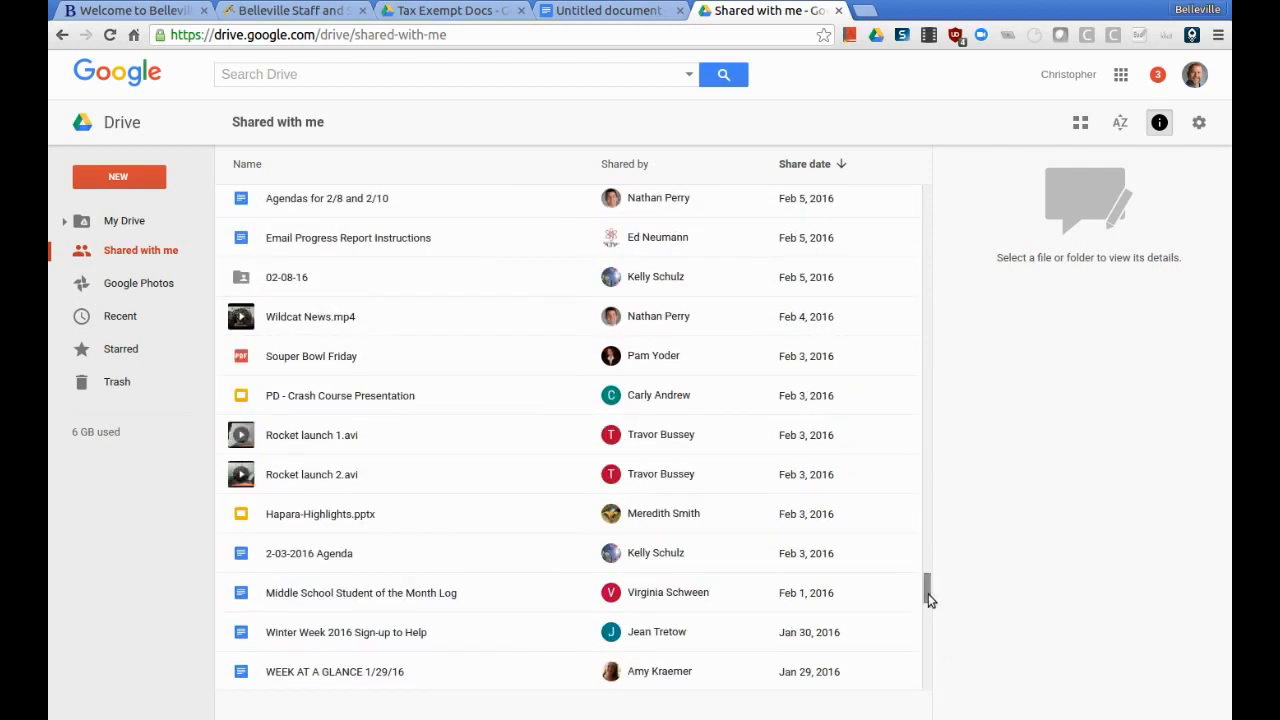
{"action": "left_click_drag", "start_coordinate": [926, 598], "coordinate": [903, 215]}
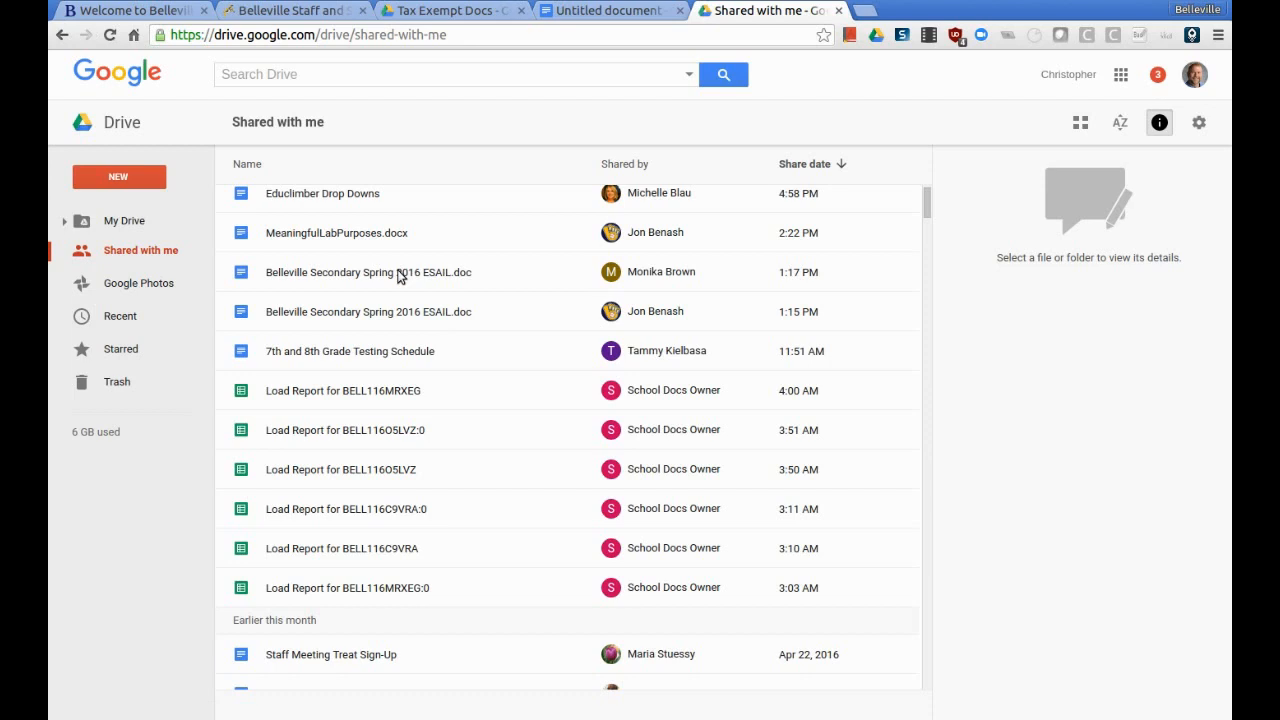
- Search Drive for "staff meeting treat" and select the Staff Meeting Treat Sign-Up document to view its details
{"action": "left_click", "coordinate": [689, 74]}
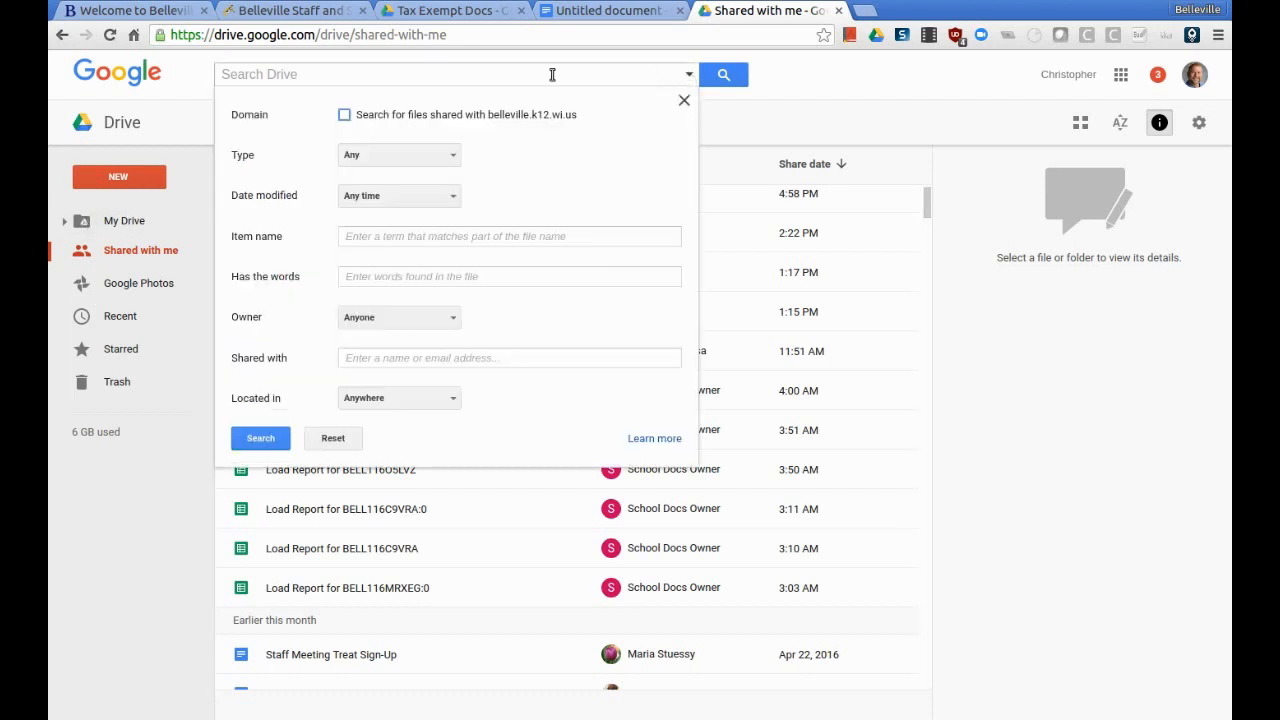
{"action": "left_click", "coordinate": [520, 78]}
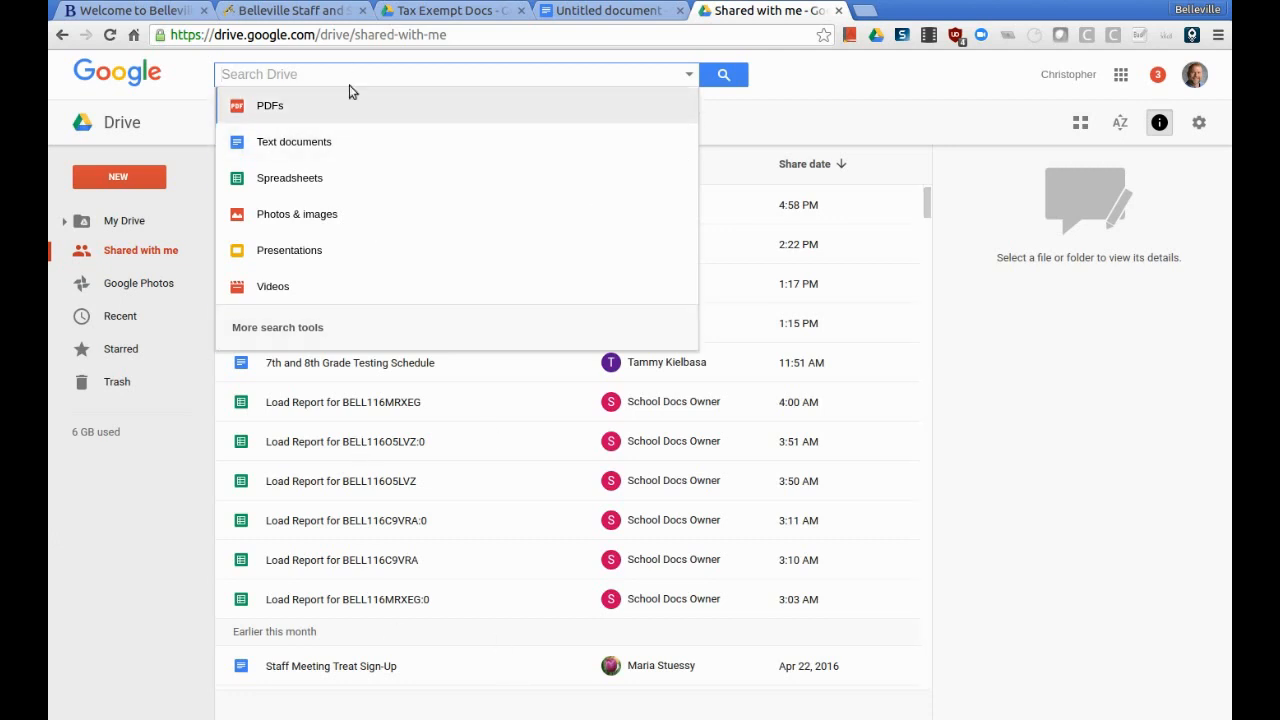
{"action": "type", "text": "staff mee"}
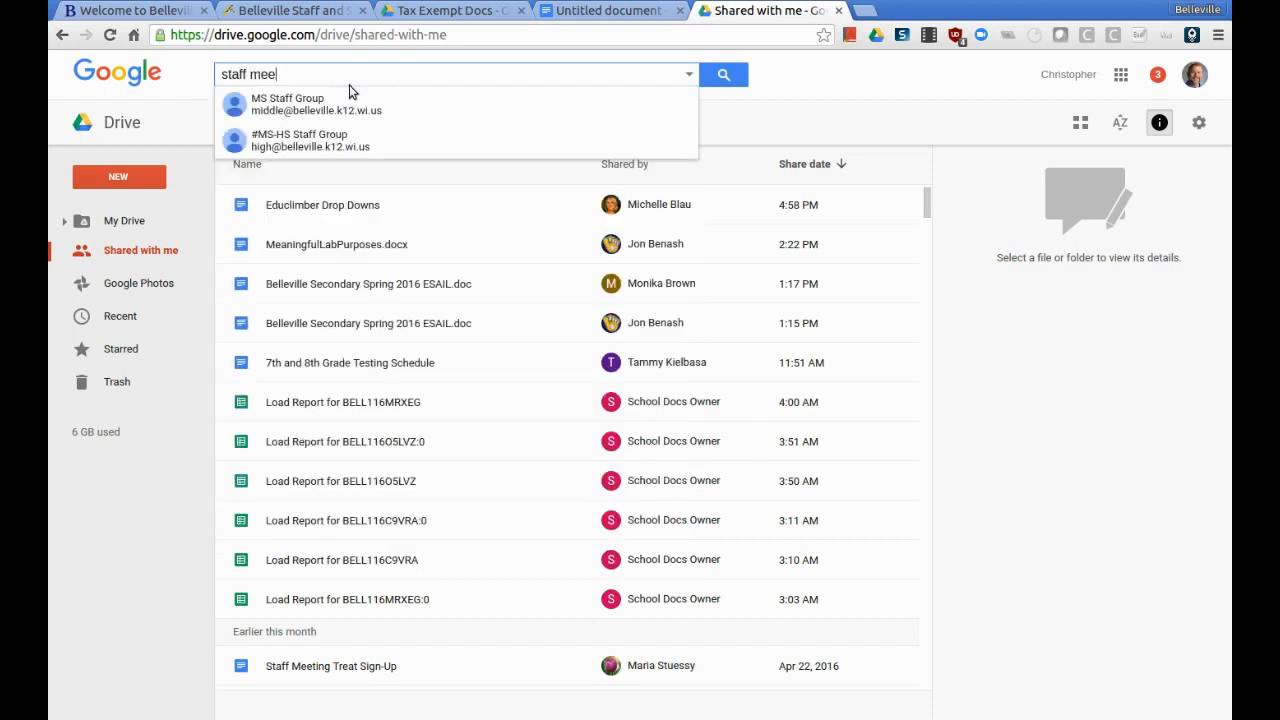
{"action": "type", "text": "ting treat"}
{"action": "key", "text": "Return"}
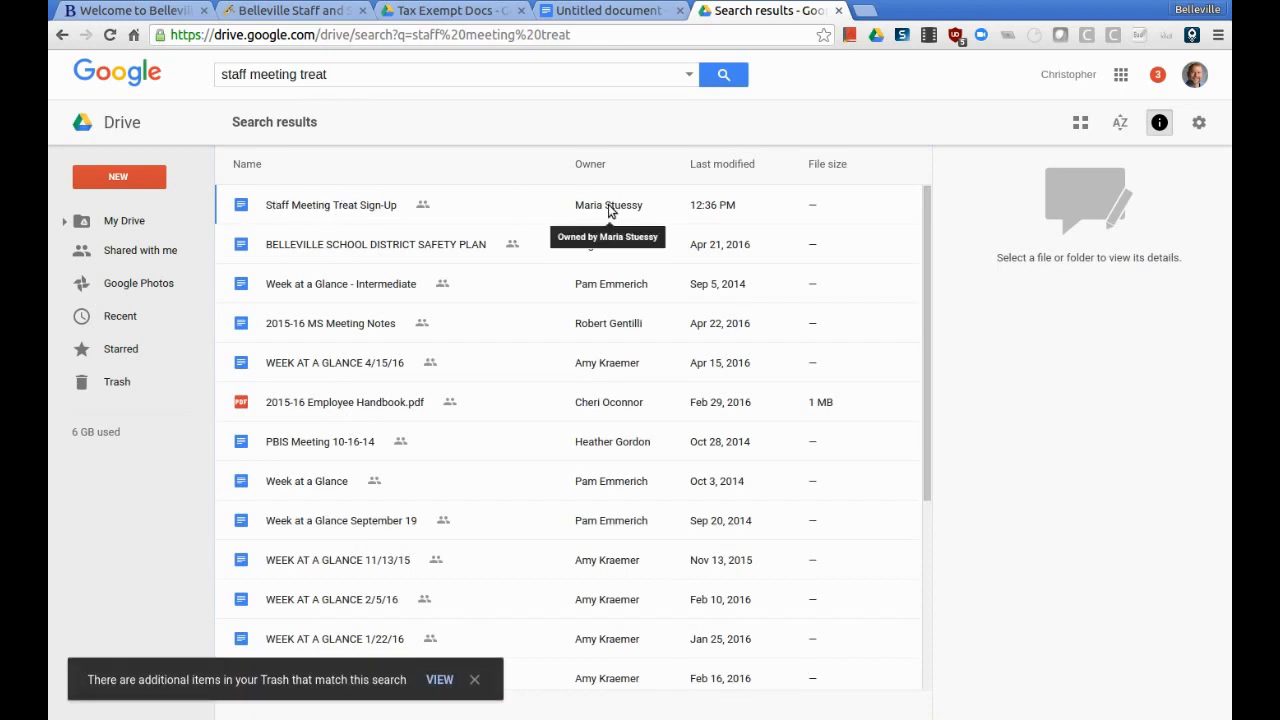
{"action": "left_click", "coordinate": [340, 209]}
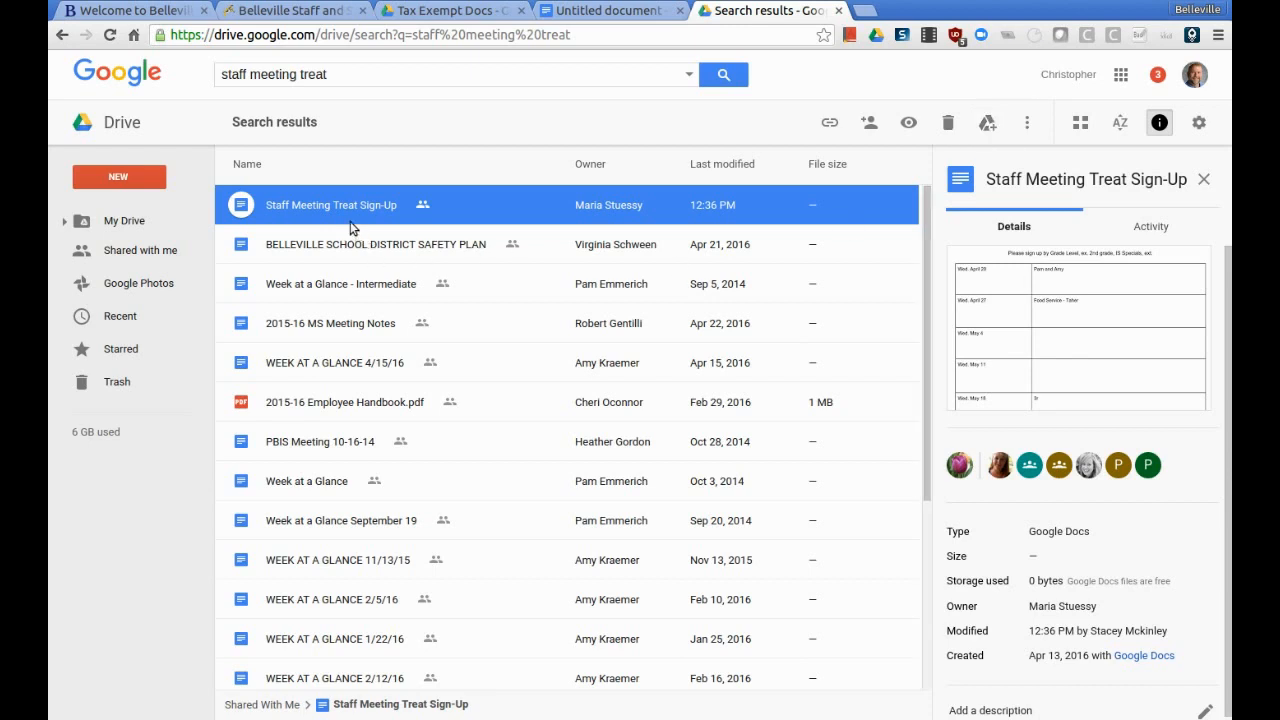
- Search Drive for "google" and clear the search text after reviewing the matching files
{"action": "left_click_drag", "start_coordinate": [343, 74], "coordinate": [215, 76]}
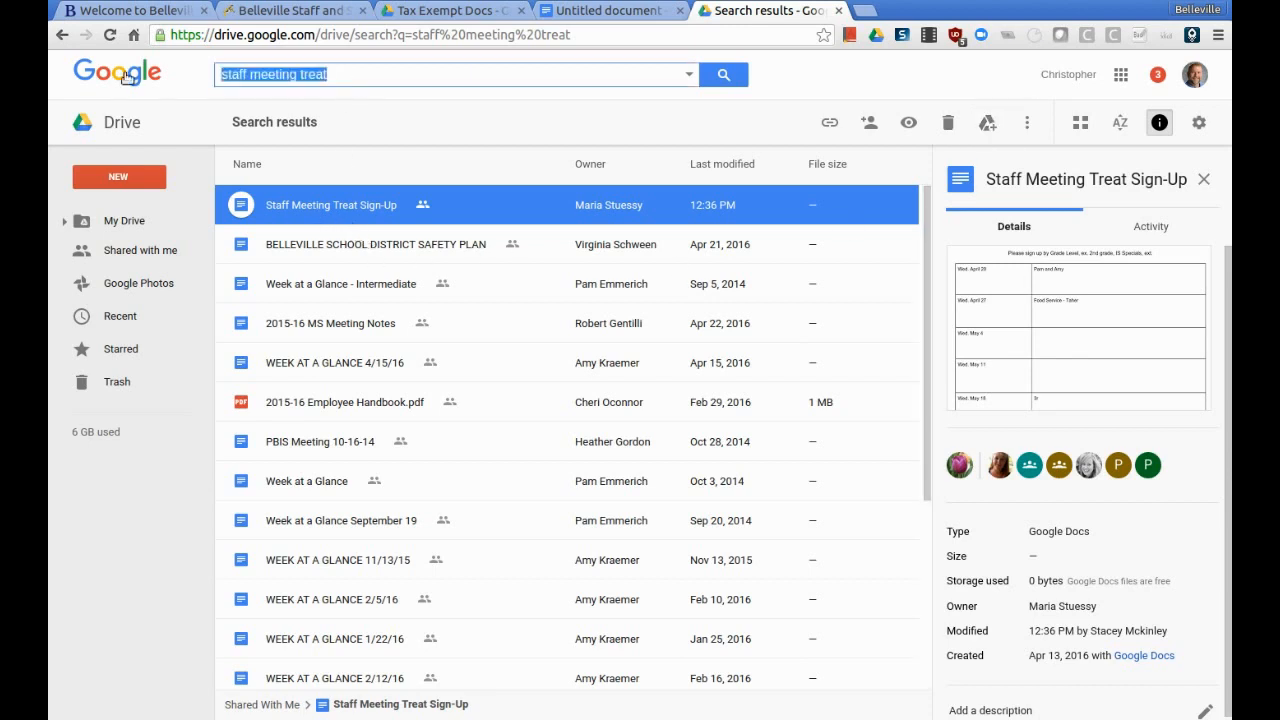
{"action": "type", "text": "google"}
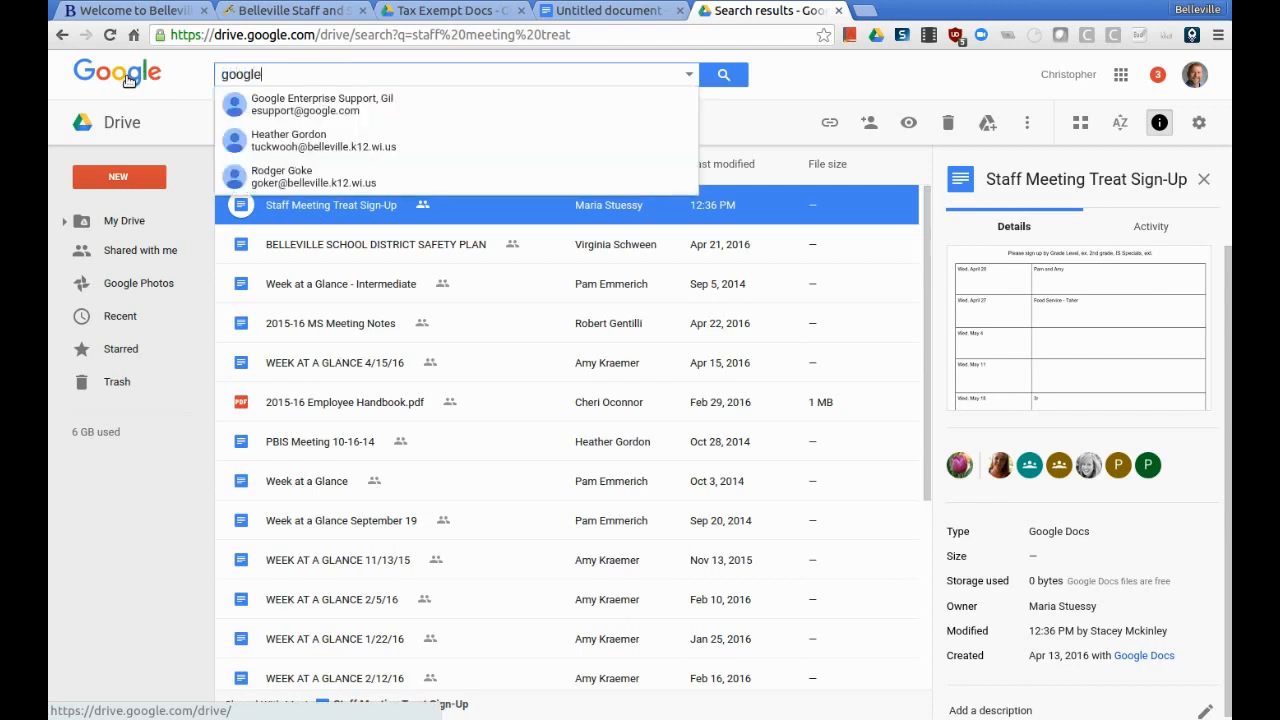
{"action": "key", "text": "Return"}
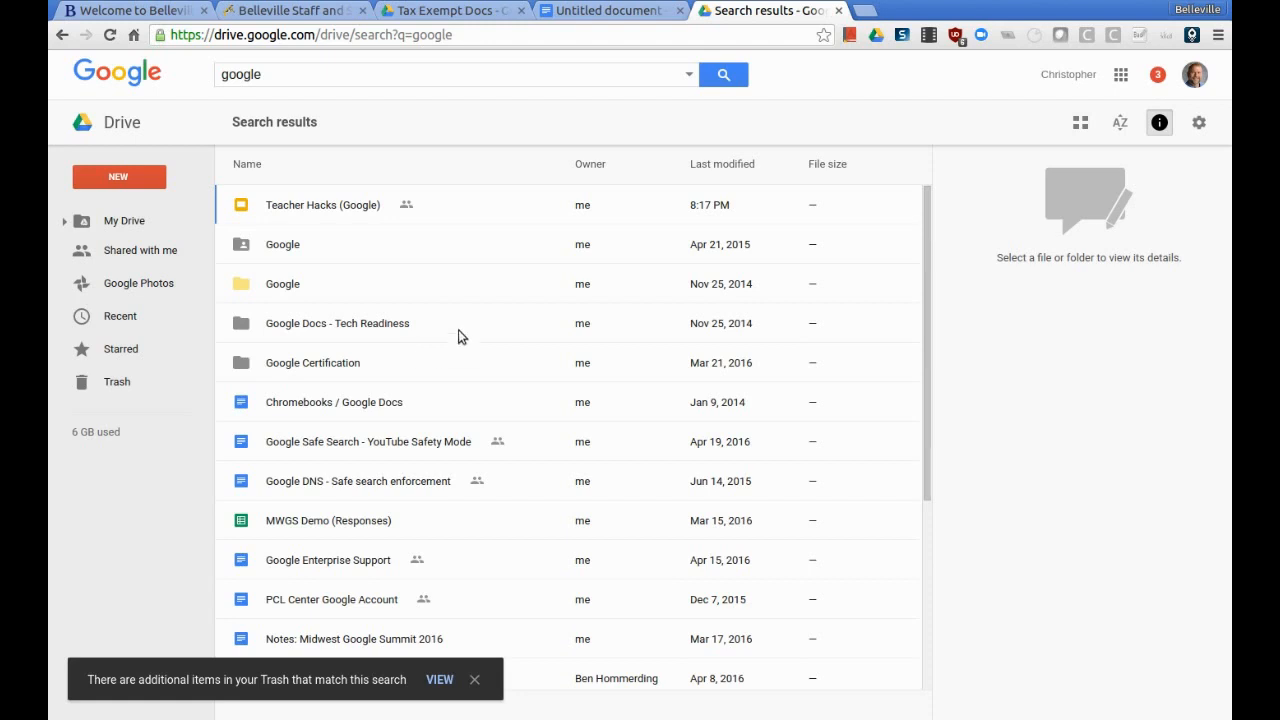
{"action": "left_click_drag", "start_coordinate": [306, 77], "coordinate": [143, 78]}
{"action": "key", "text": "BackSpace"}
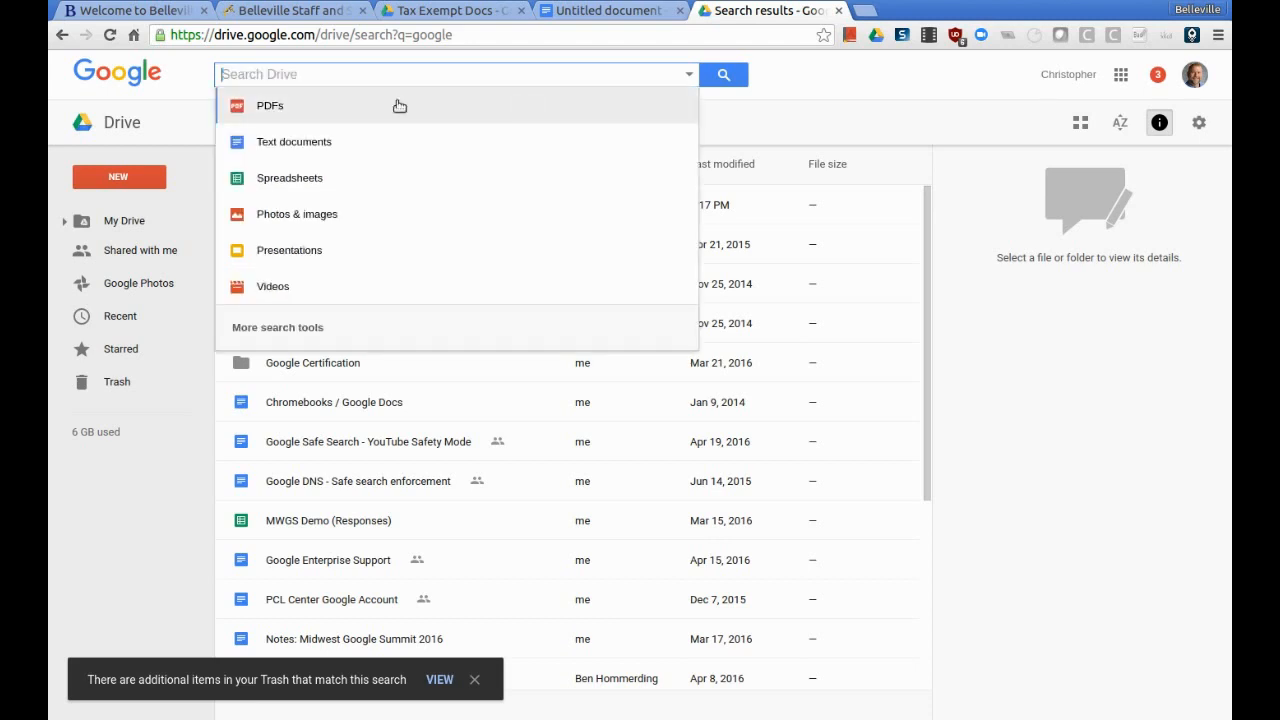
- Set up an advanced Drive search for presentations that contain the word "google"
{"action": "left_click", "coordinate": [689, 78]}
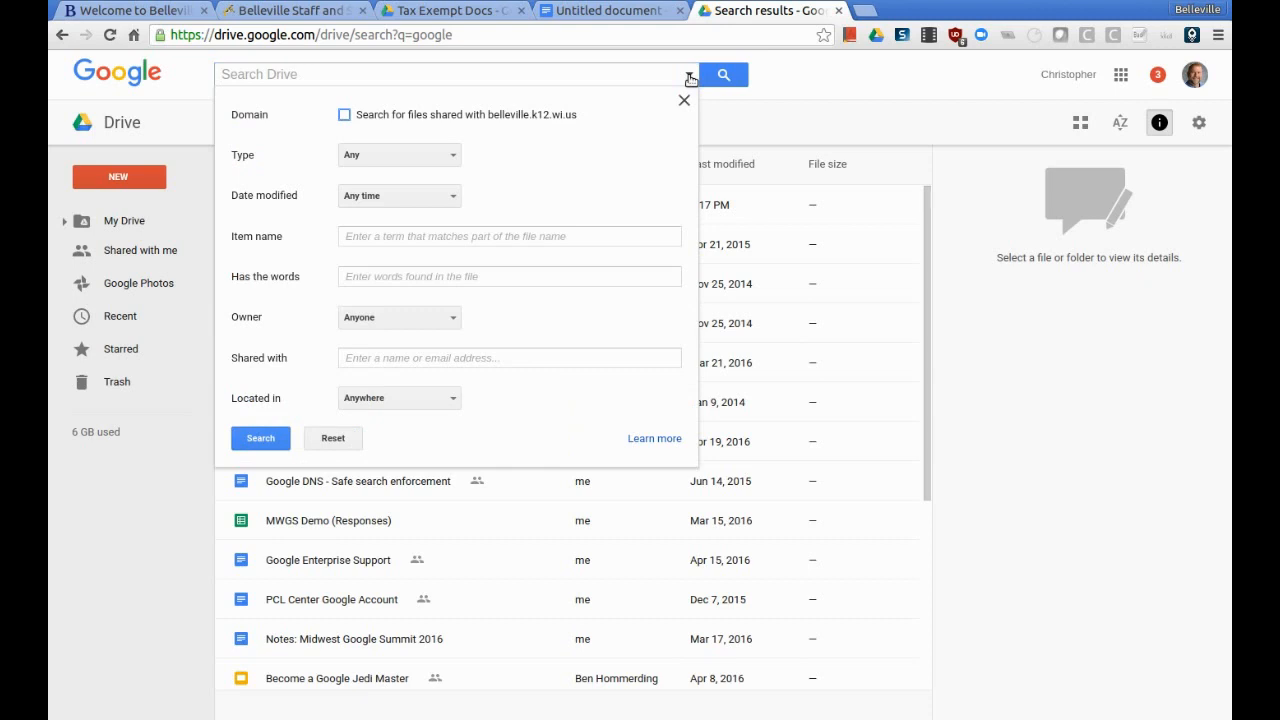
{"action": "left_click", "coordinate": [422, 155]}
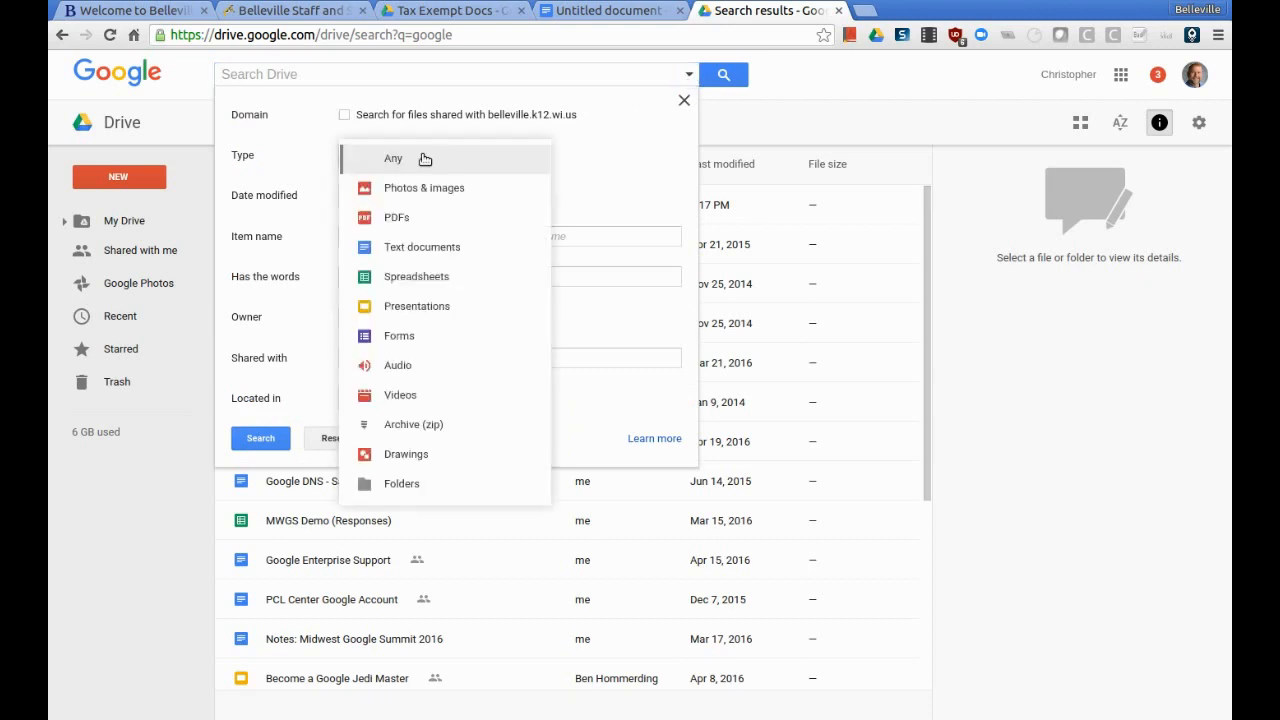
{"action": "left_click", "coordinate": [440, 311]}
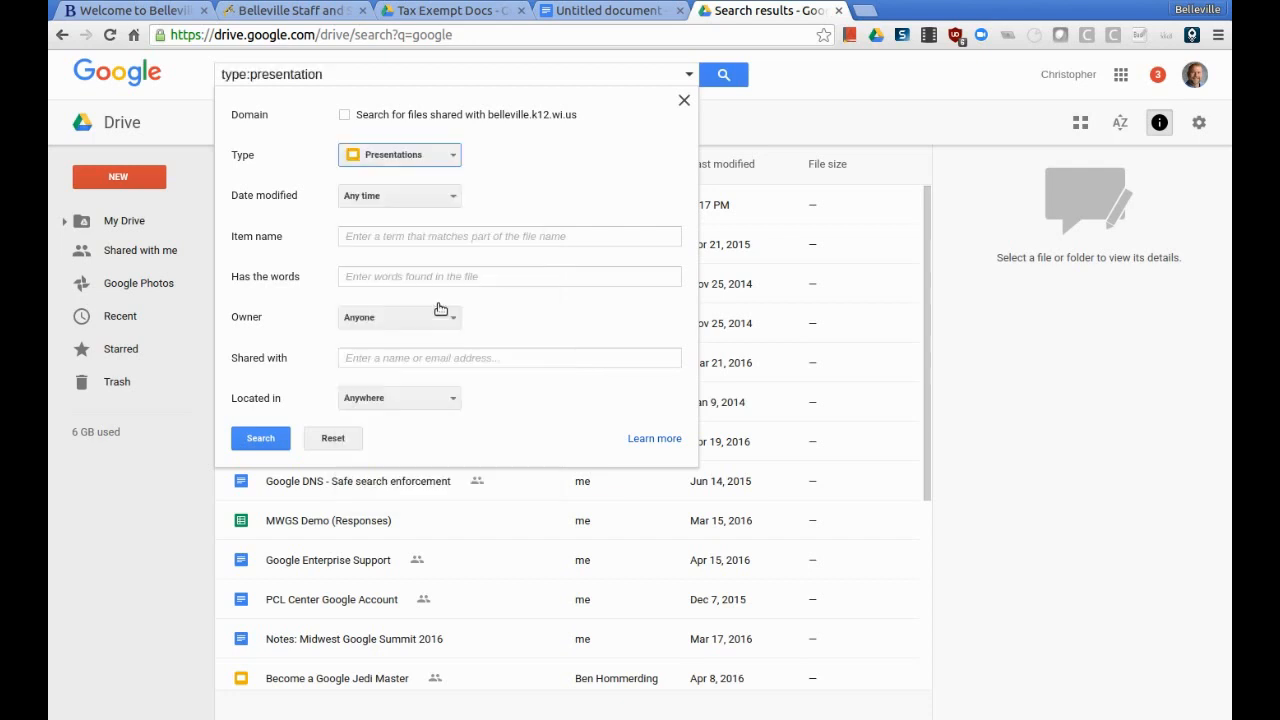
{"action": "left_click", "coordinate": [362, 240]}
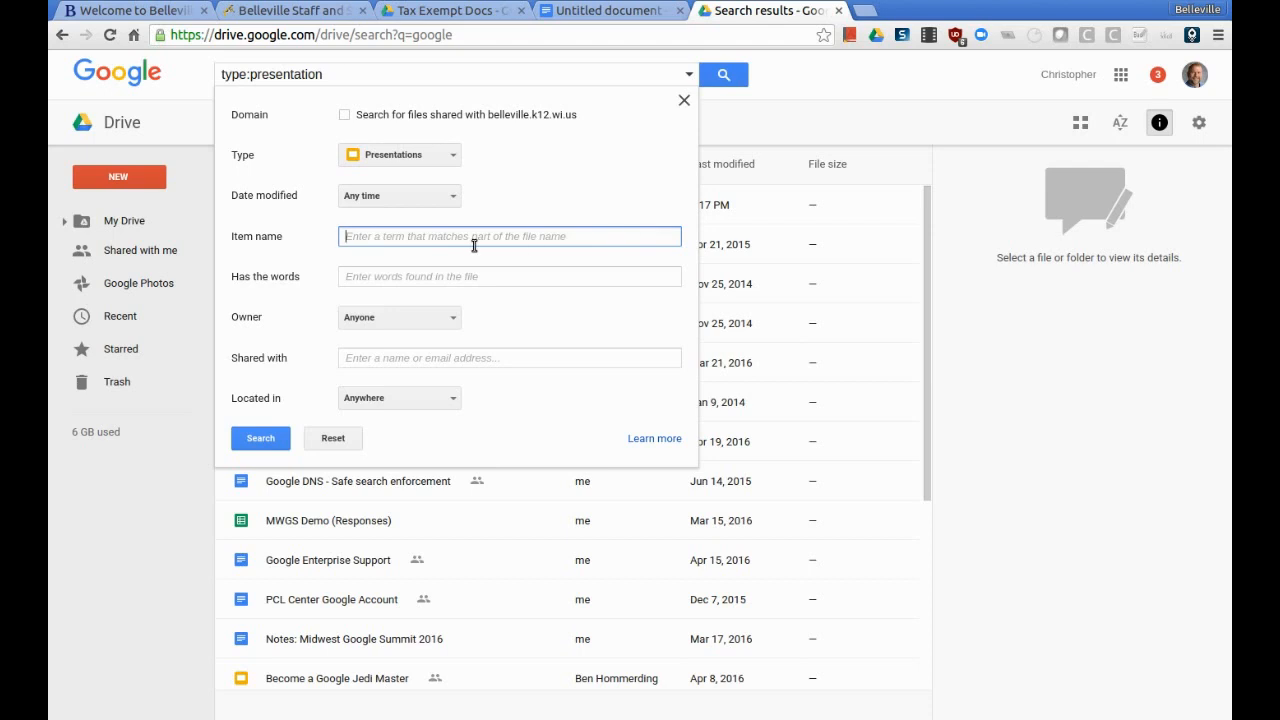
{"action": "left_click", "coordinate": [410, 276]}
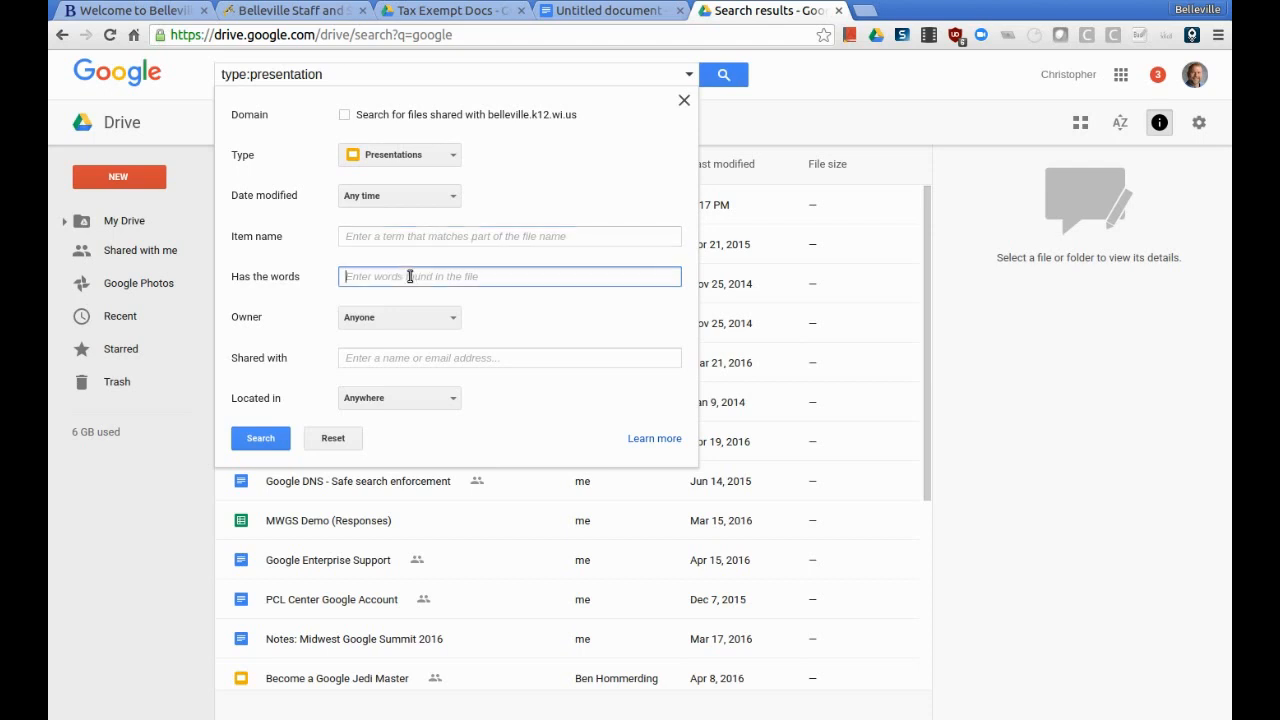
{"action": "type", "text": "google"}
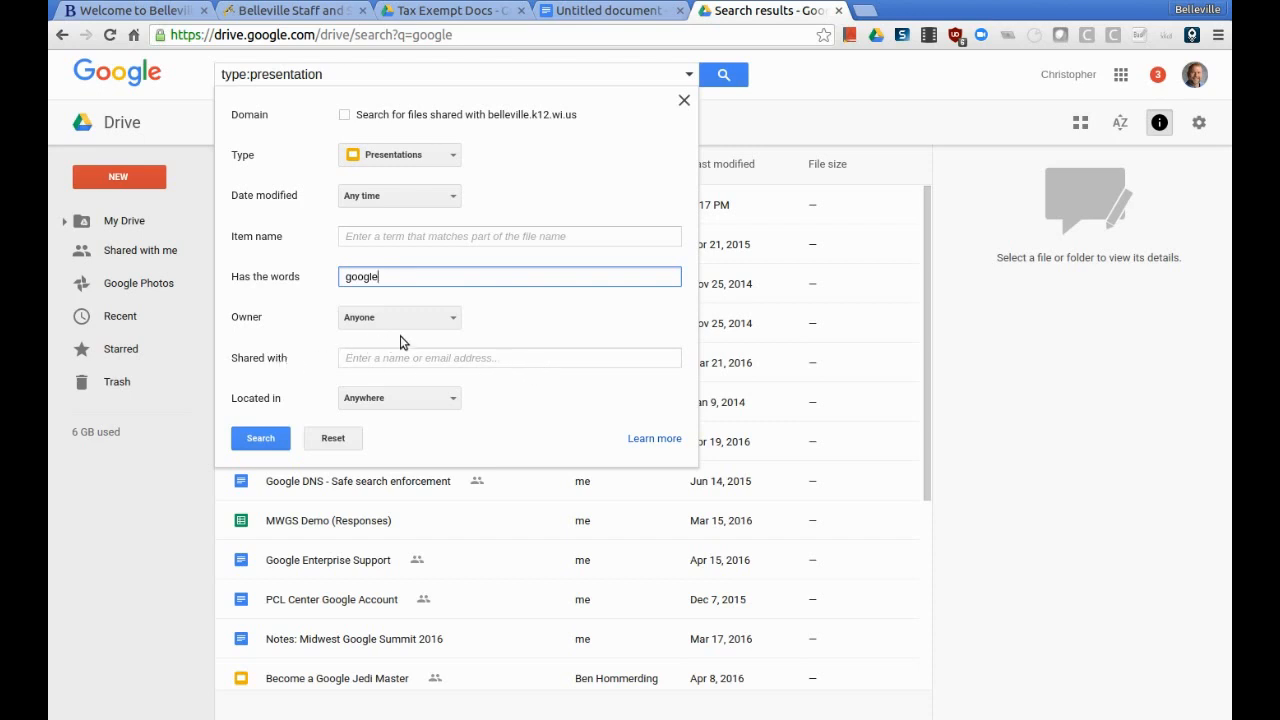
- Limit the presentation search to files modified in the last 30 days and run it
{"action": "left_click", "coordinate": [437, 199]}
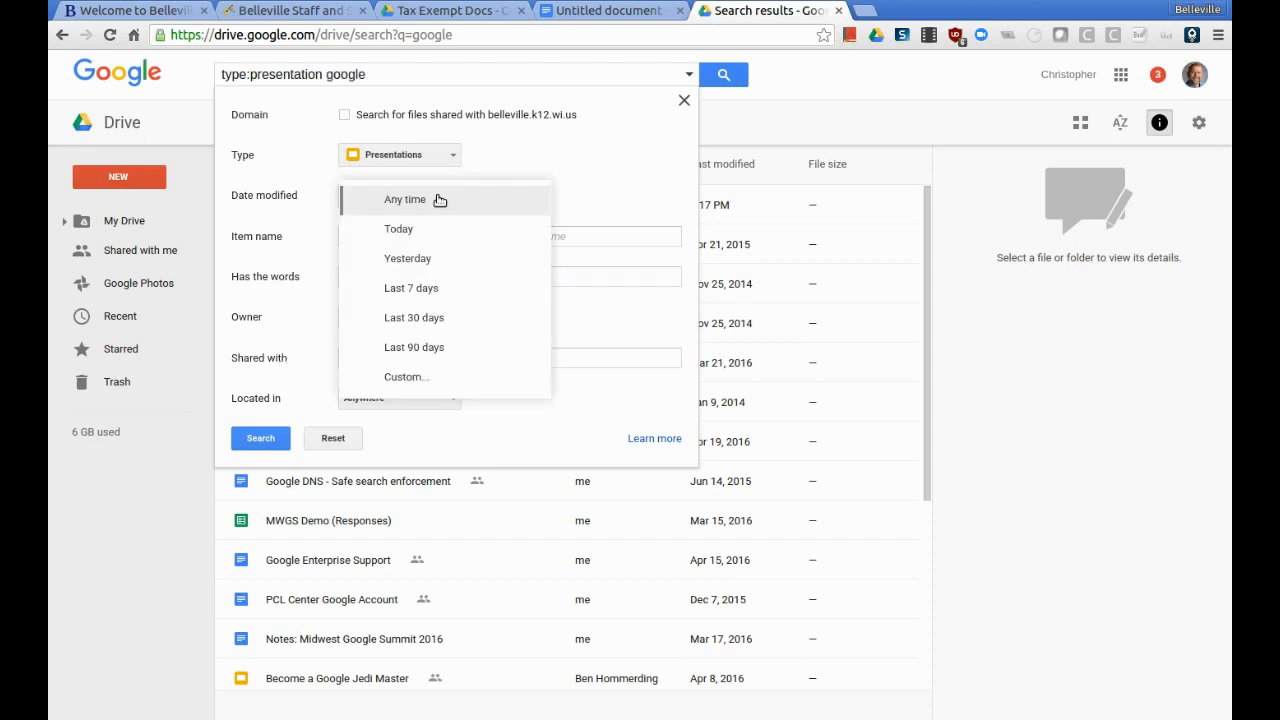
{"action": "left_click", "coordinate": [451, 320]}
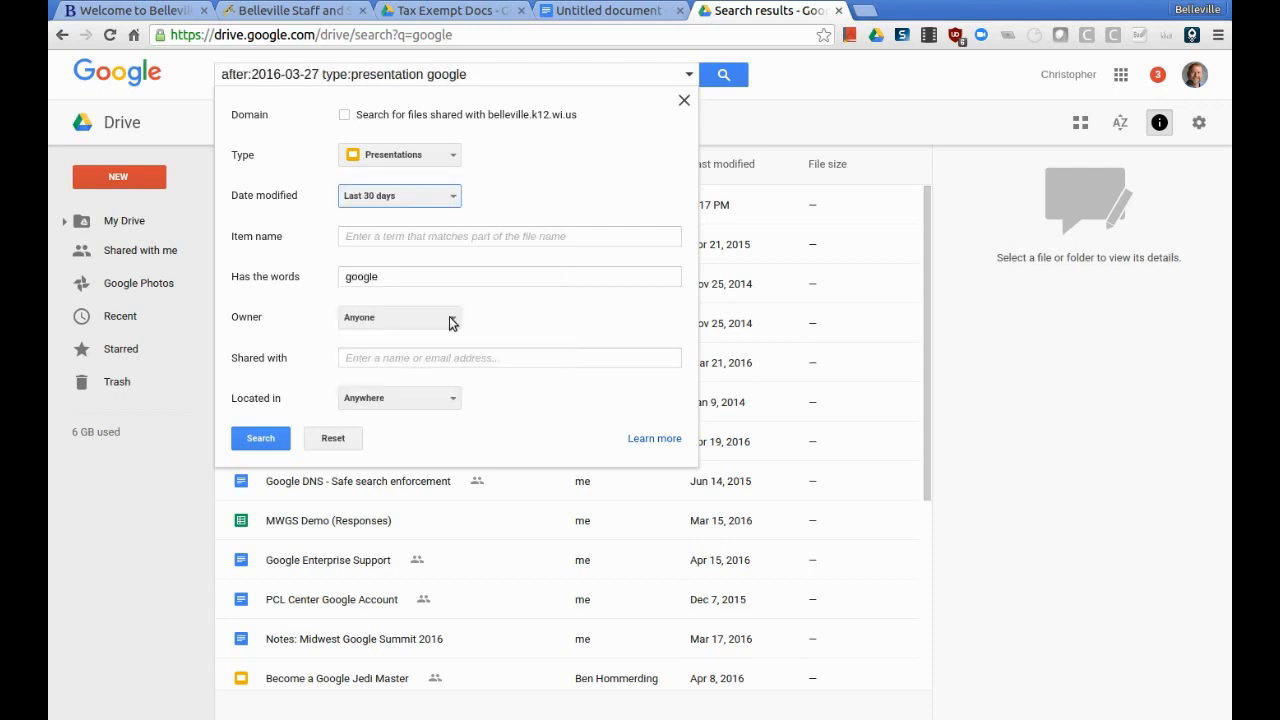
{"action": "left_click", "coordinate": [263, 438]}
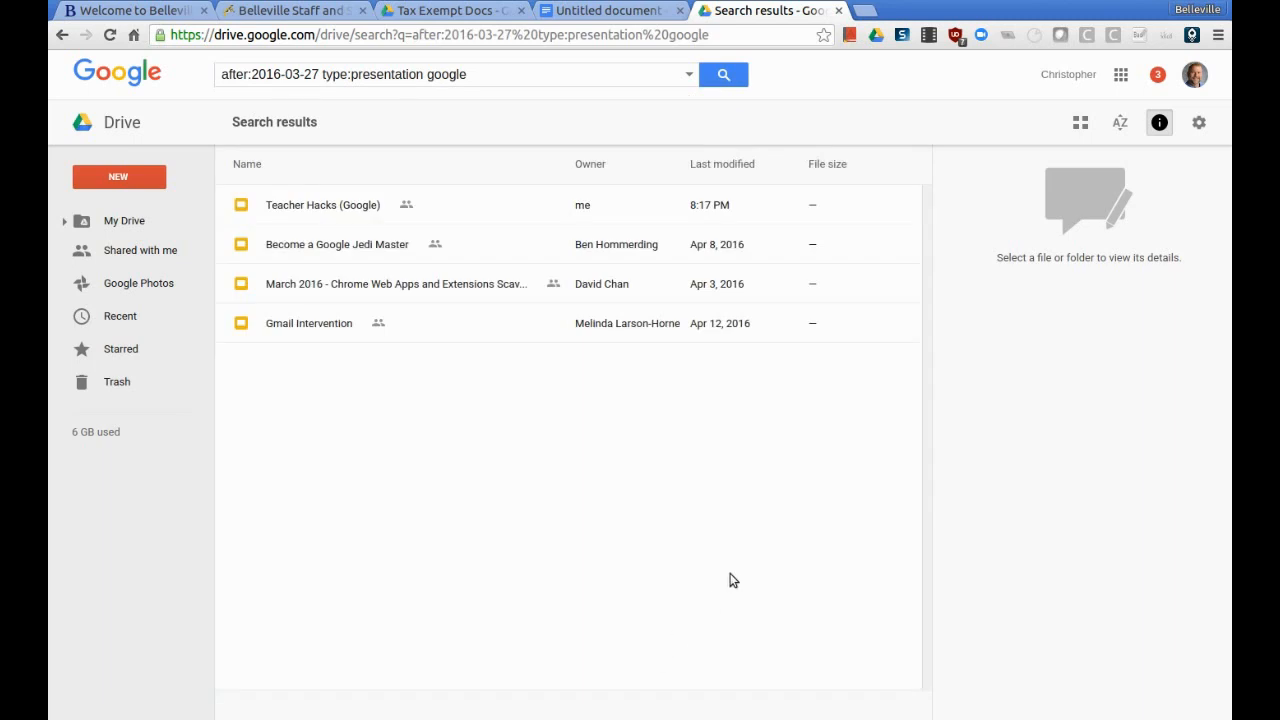
- Rerun the presentation search with a custom modified range from 2016-04-04 to 2016-04-25, and check the remaining search options
{"action": "left_click", "coordinate": [689, 77]}
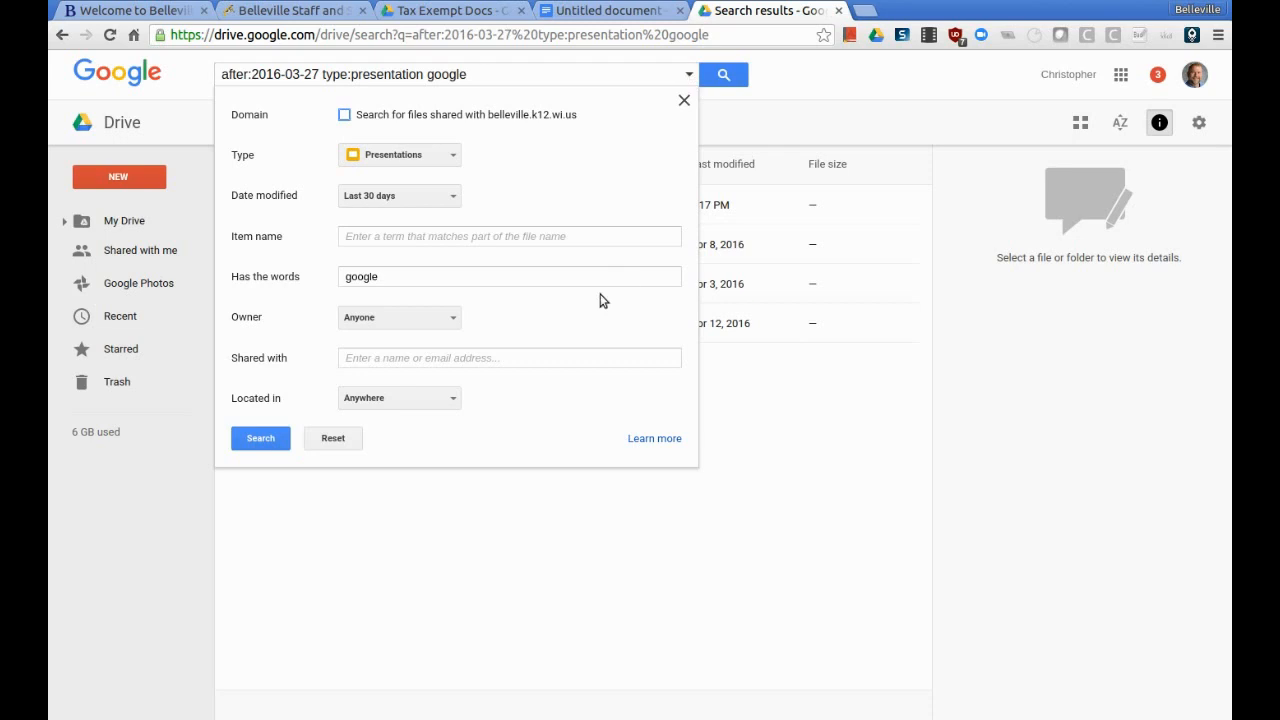
{"action": "left_click", "coordinate": [450, 198]}
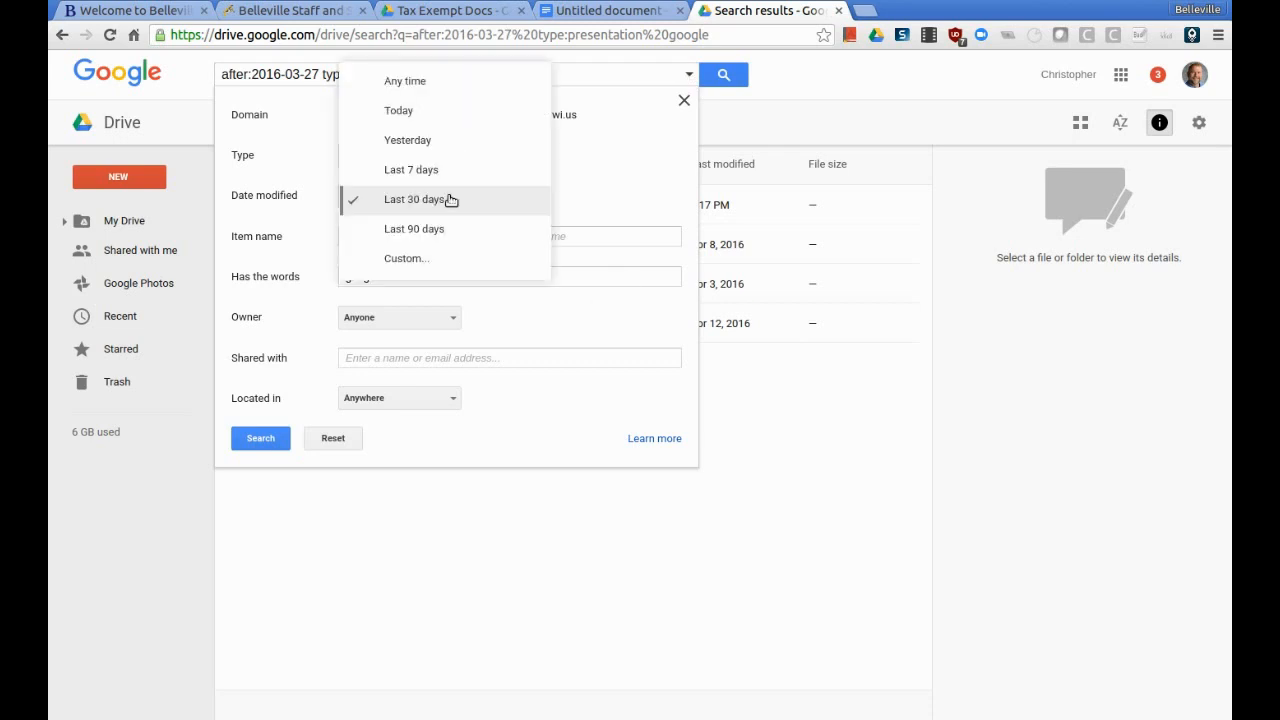
{"action": "left_click", "coordinate": [450, 262]}
{"action": "left_click", "coordinate": [396, 250]}
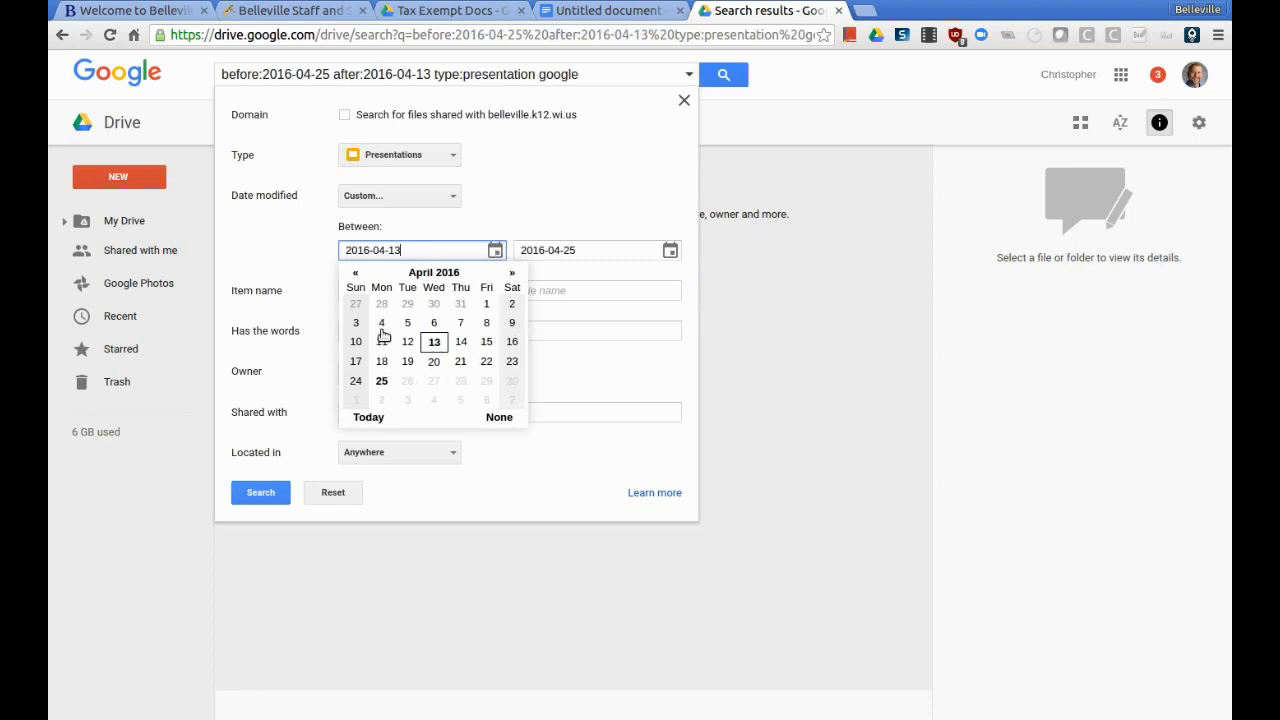
{"action": "left_click", "coordinate": [382, 324]}
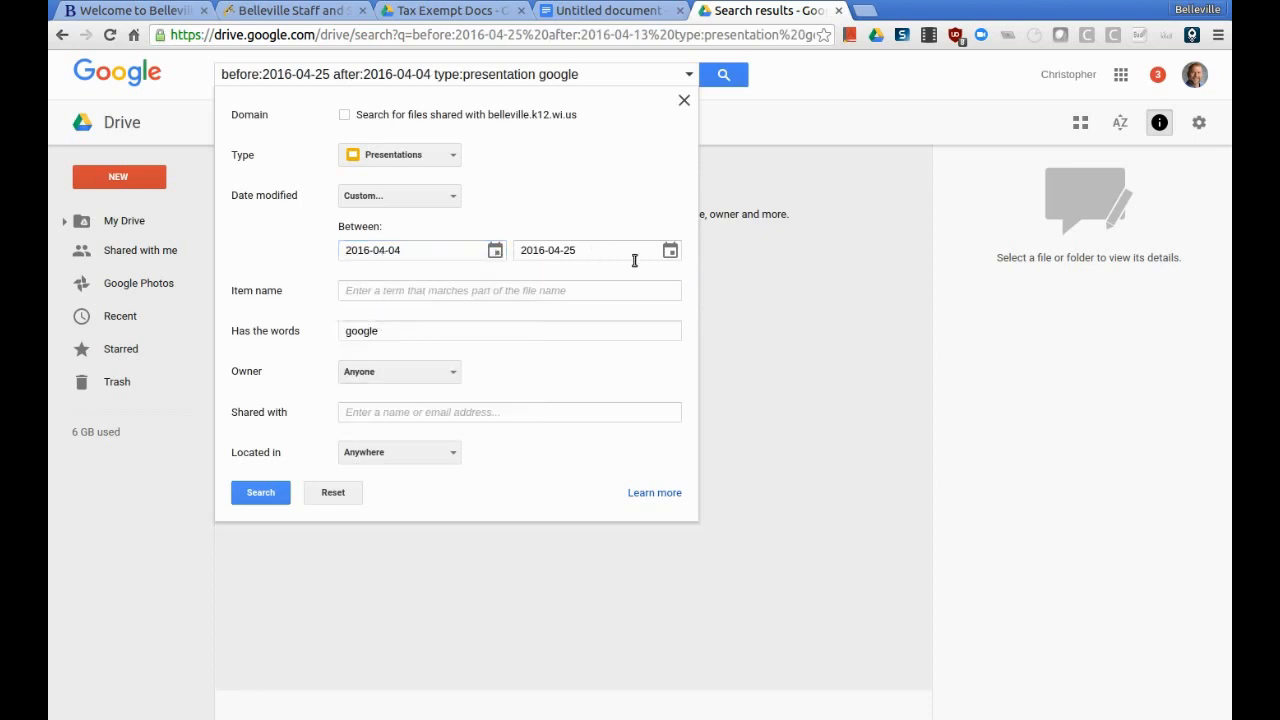
{"action": "left_click", "coordinate": [266, 492]}
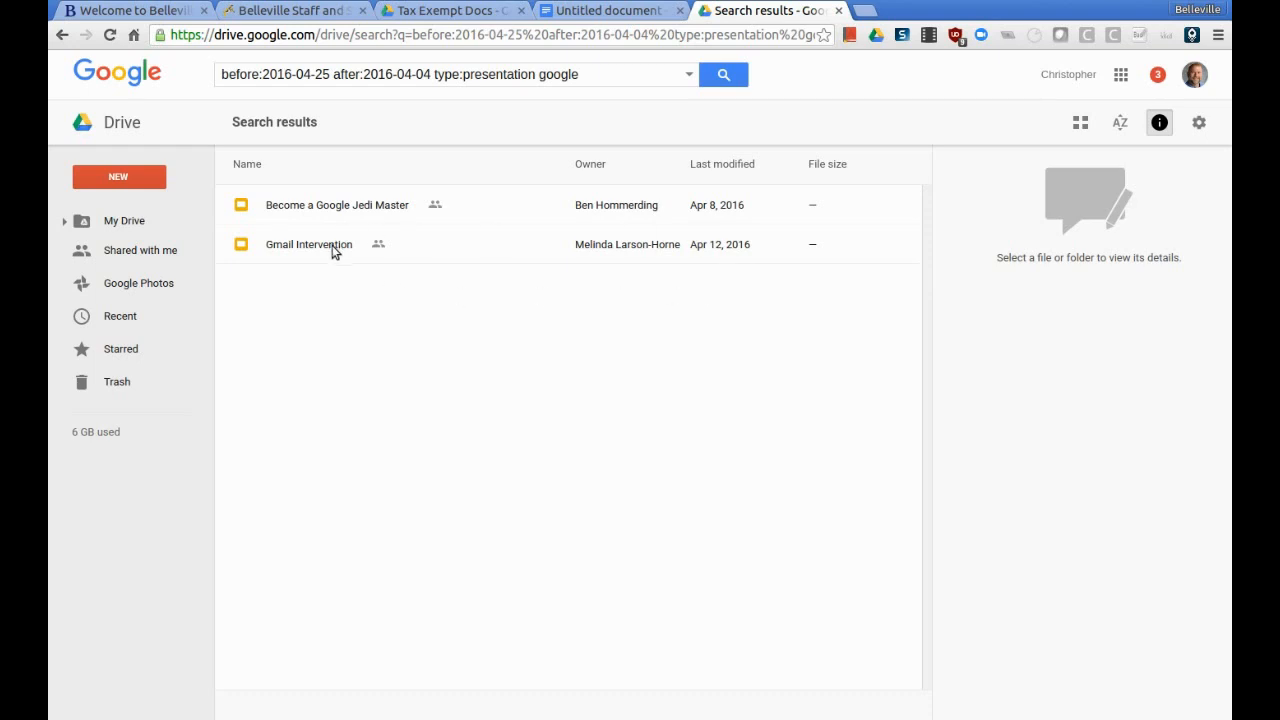
{"action": "left_click", "coordinate": [689, 75]}
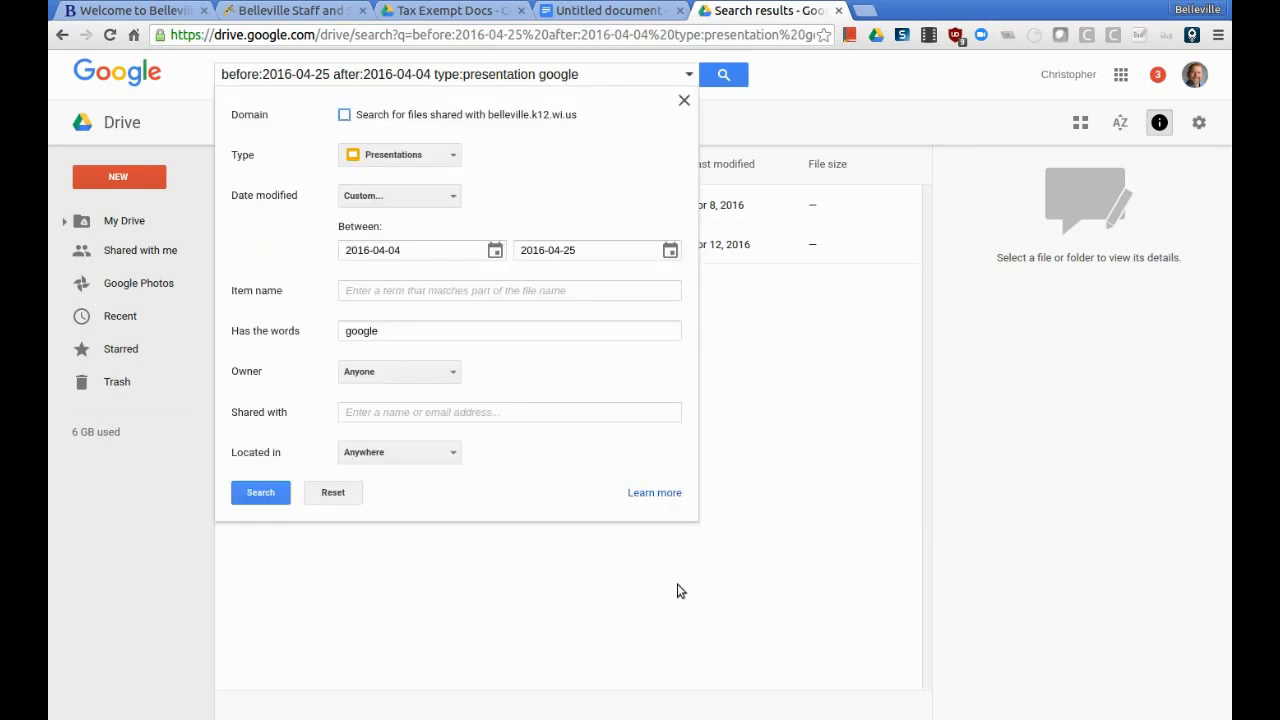
{"action": "left_click", "coordinate": [684, 100]}
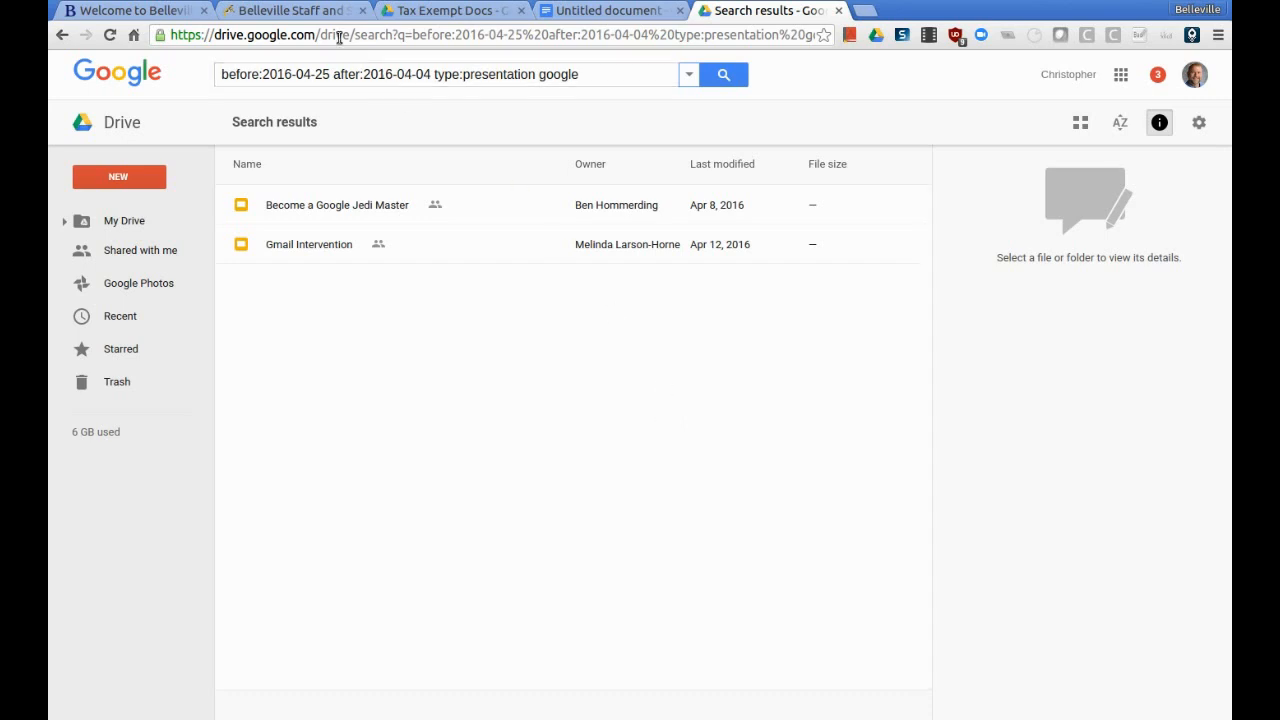
- Switch to the Belleville staff site and open the Staff Tech Guides folder from its Staff page
{"action": "left_click", "coordinate": [320, 14]}
{"action": "left_click", "coordinate": [283, 180]}
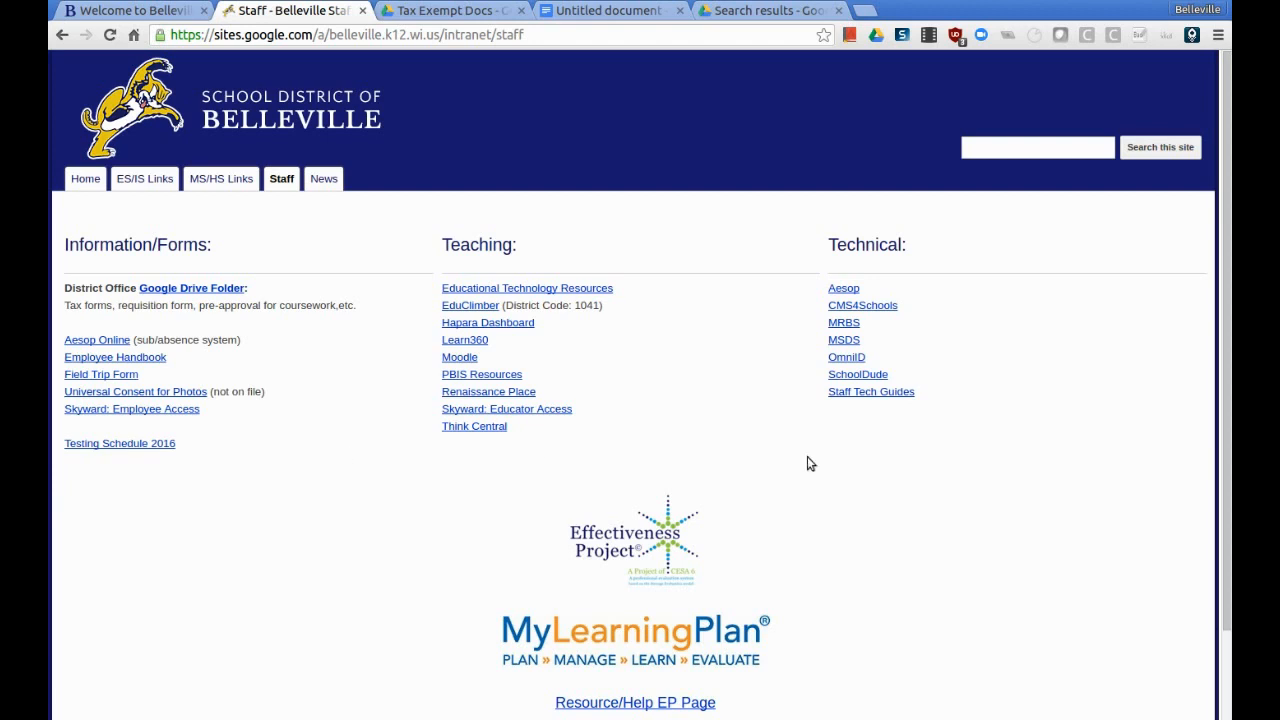
{"action": "left_click", "coordinate": [871, 393]}
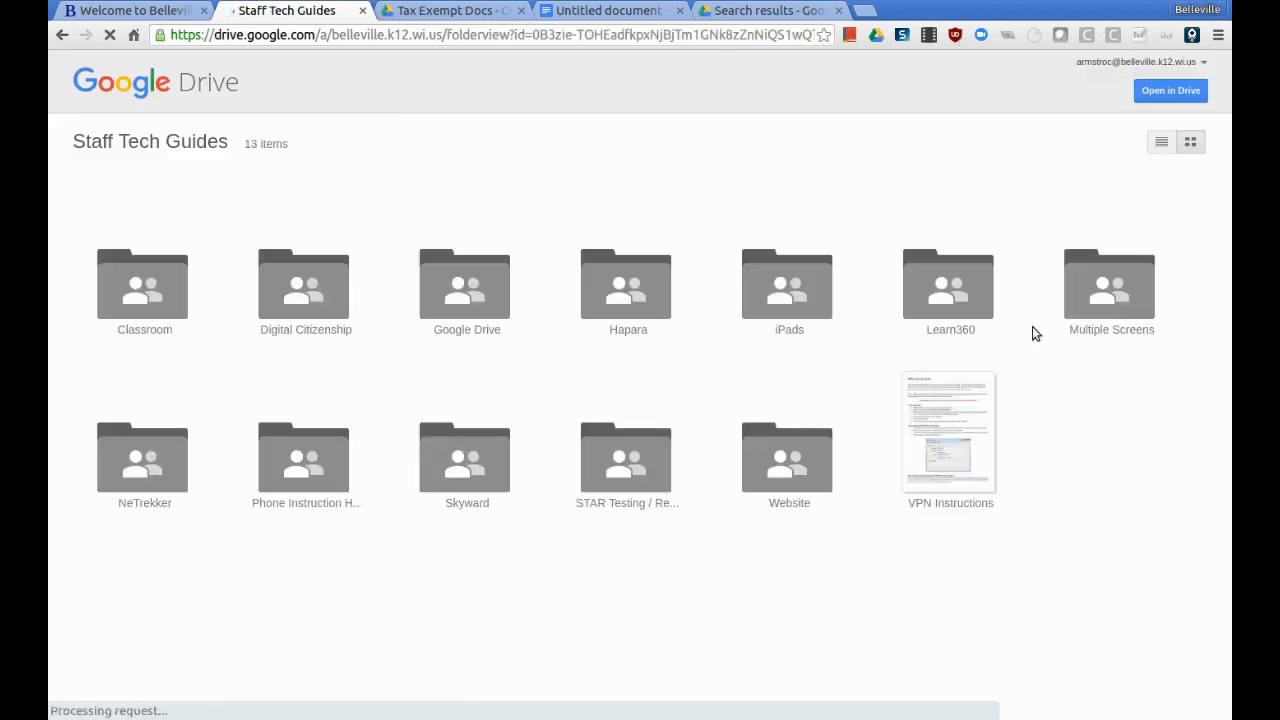